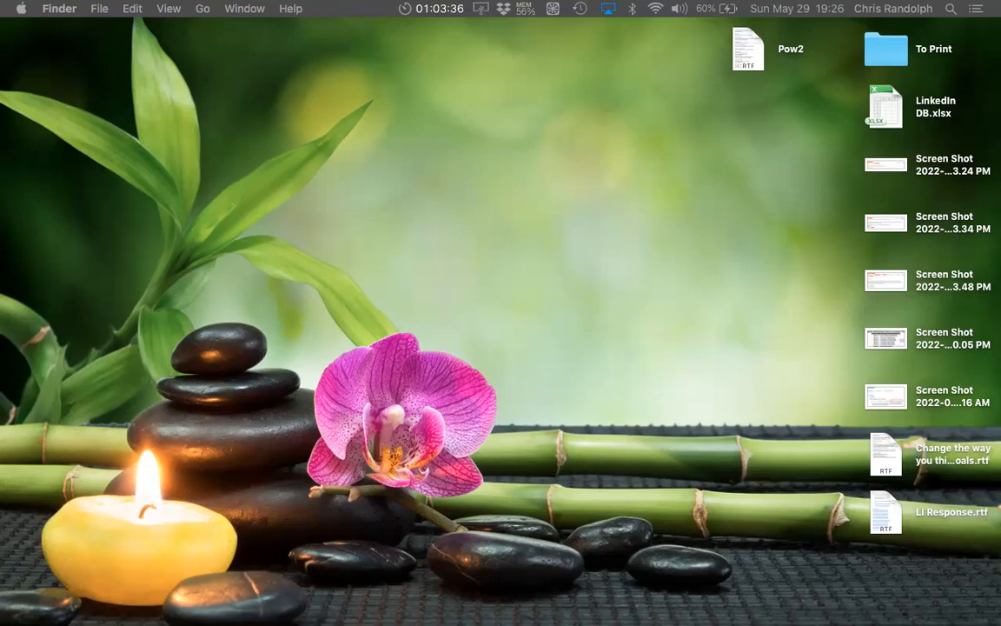
Enlarge the Chrome browser window to full screen and open LinkedIn from the bookmarks.
{"action": "left_click_drag", "start_coordinate": [999, 9], "coordinate": [634, 10]}
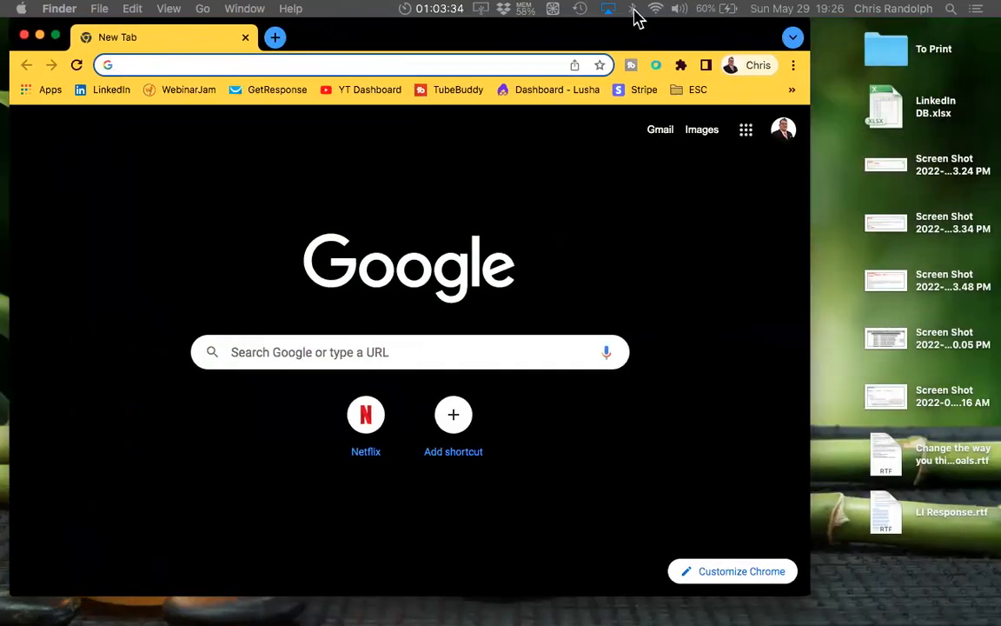
{"action": "left_click_drag", "start_coordinate": [806, 593], "coordinate": [988, 611]}
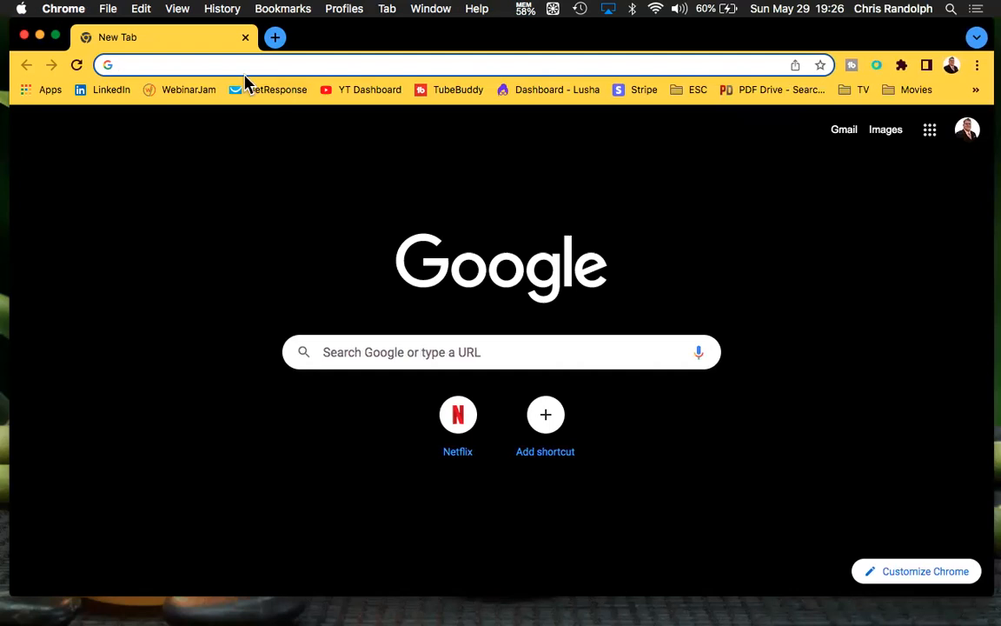
{"action": "left_click", "coordinate": [55, 35]}
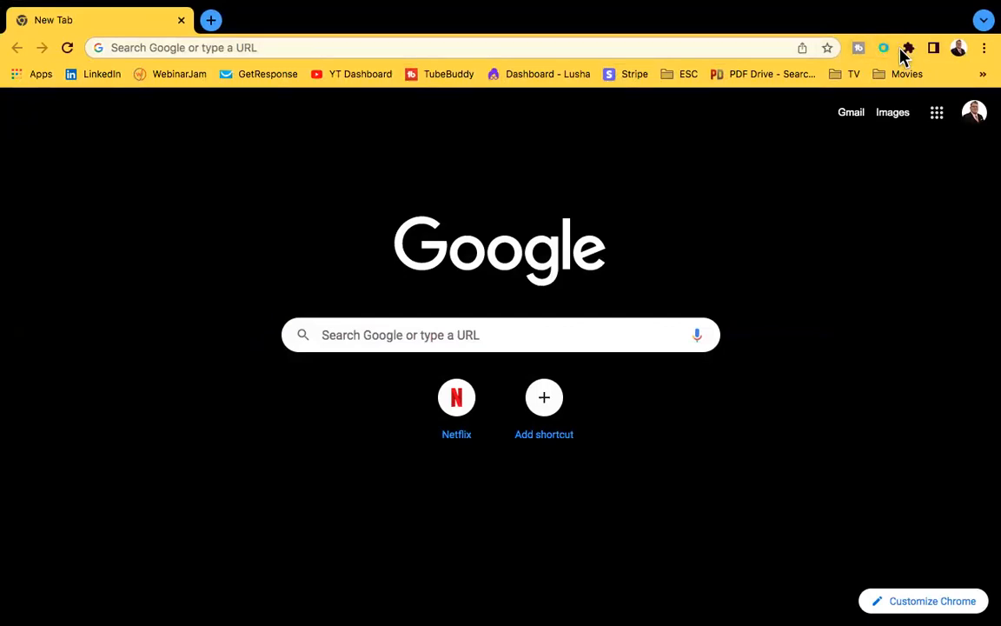
{"action": "left_click", "coordinate": [98, 77]}
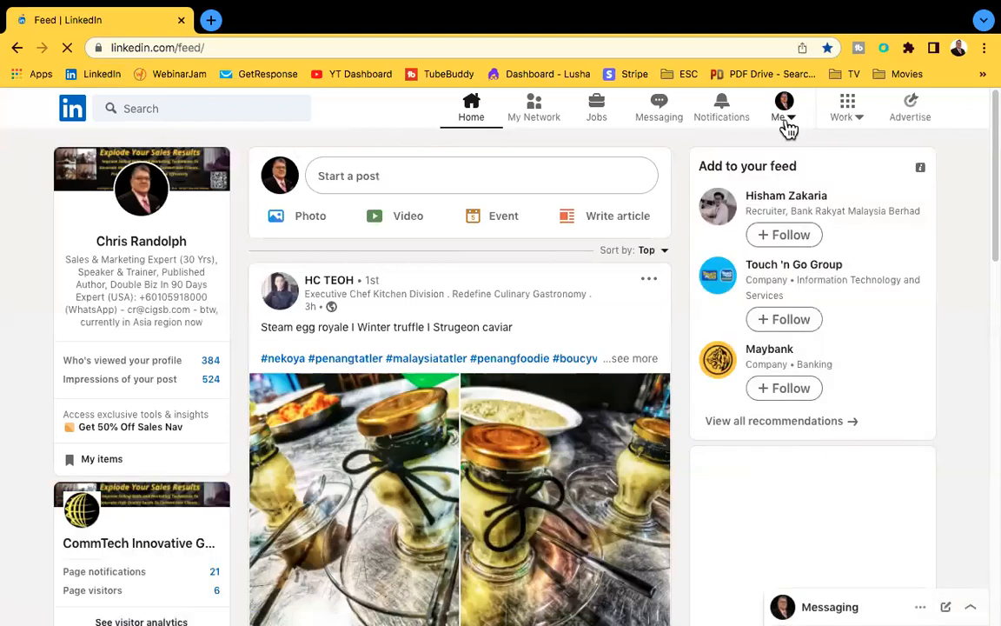
Open your own LinkedIn profile page and close the Lusha panel covering it.
{"action": "left_click", "coordinate": [791, 123]}
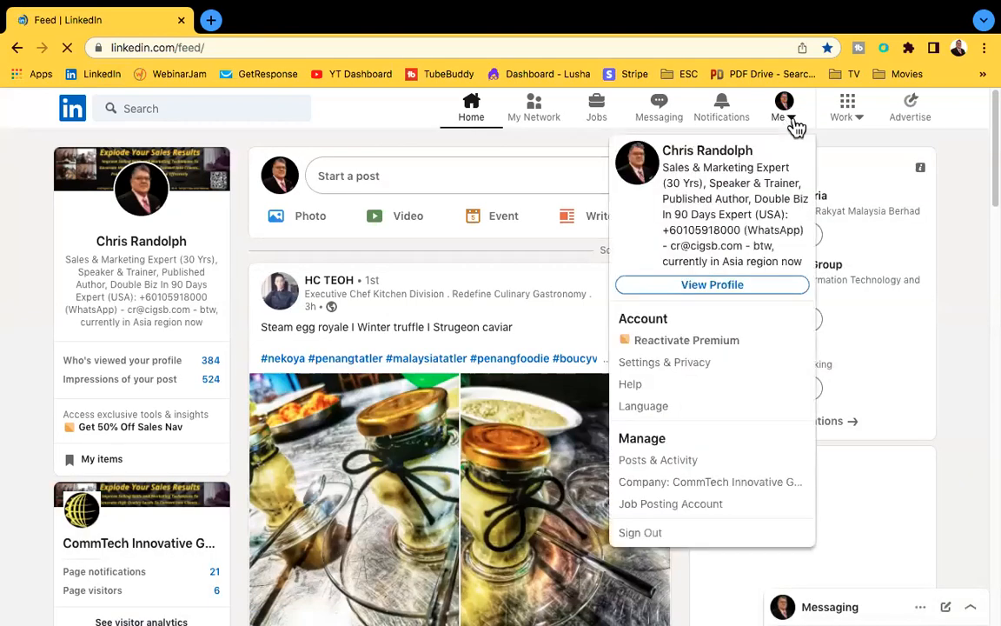
{"action": "left_click", "coordinate": [705, 293]}
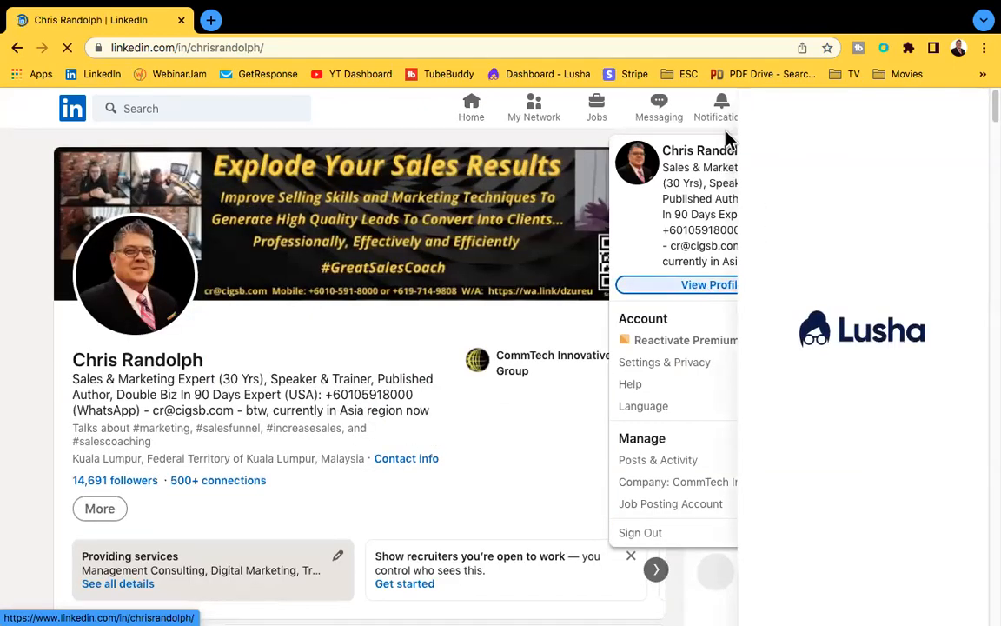
{"action": "left_click", "coordinate": [969, 108]}
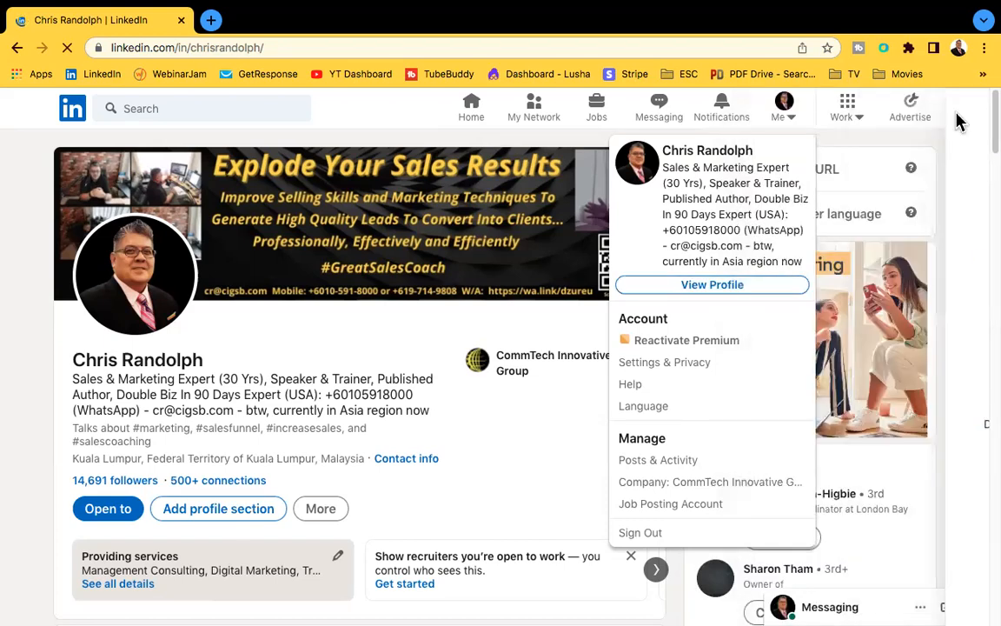
{"action": "left_click", "coordinate": [956, 117]}
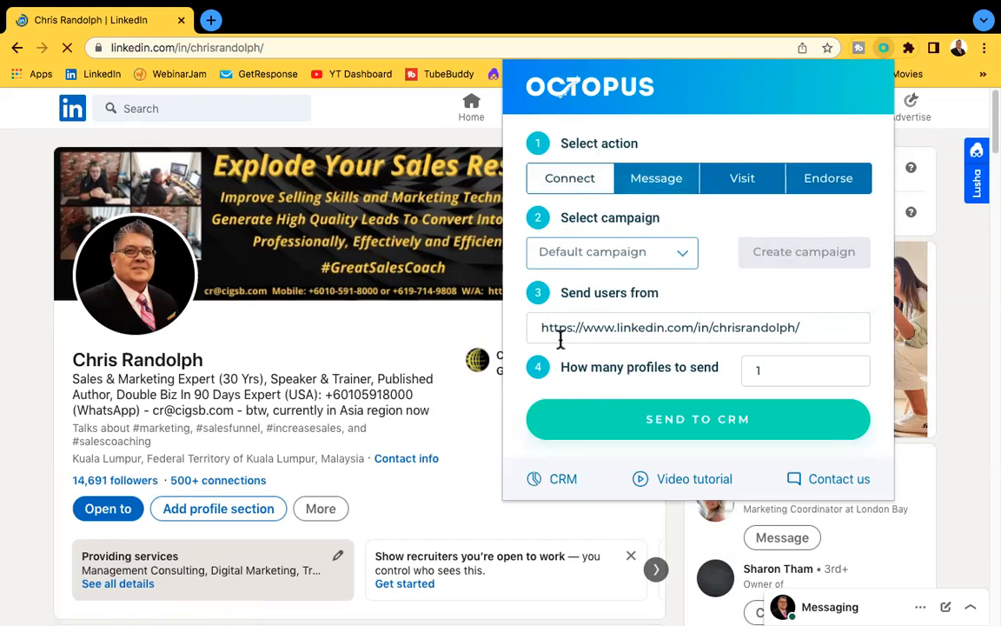
Open the Octopus CRM and fill the connection request note with "Hi", the first-name placeholder, a comma and the quick question about adding income.
{"action": "left_click", "coordinate": [565, 484]}
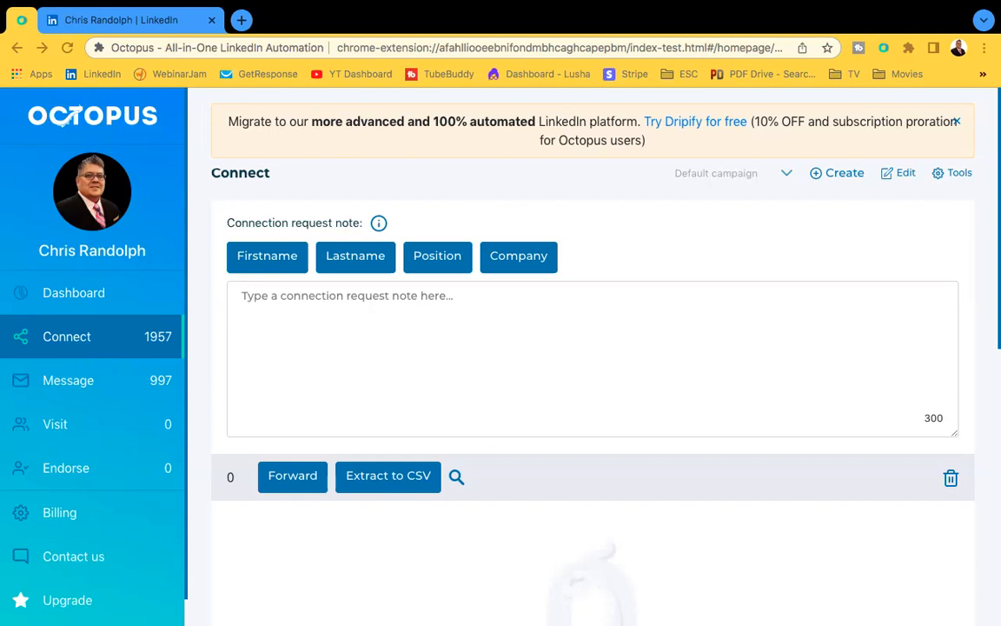
{"action": "left_click", "coordinate": [287, 296]}
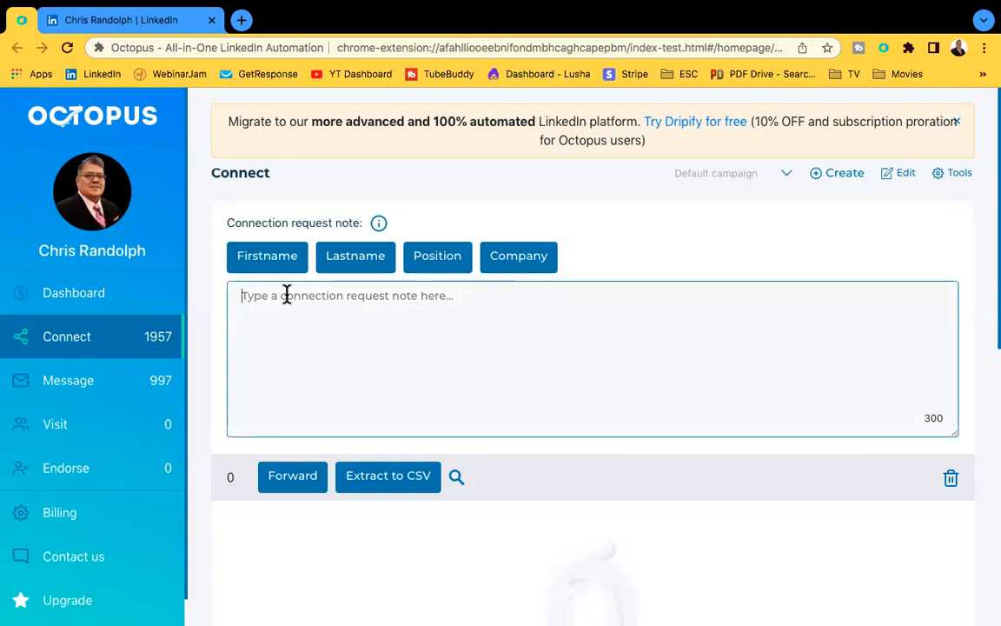
{"action": "type", "text": "Hi"}
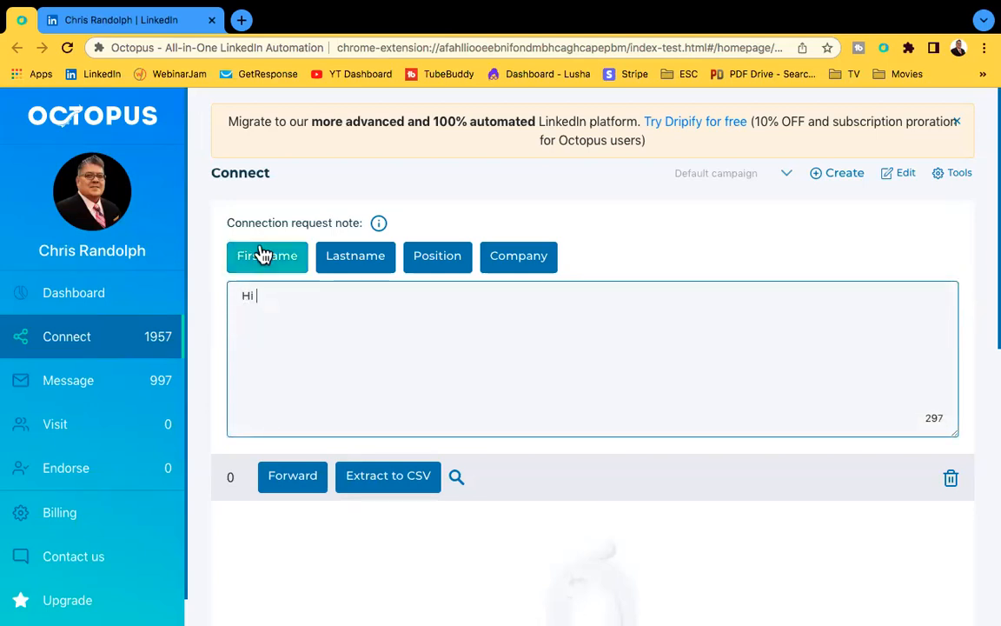
{"action": "left_click", "coordinate": [263, 254]}
{"action": "type", "text": ","}
{"action": "key", "text": "Return"}
{"action": "type", "text": "Hello Chris quick question... would you be open to a quick conversation on adding income in a profession that helps people with their finances and retirement? If this sounds interesting, let's connect and have a quick conversation."}
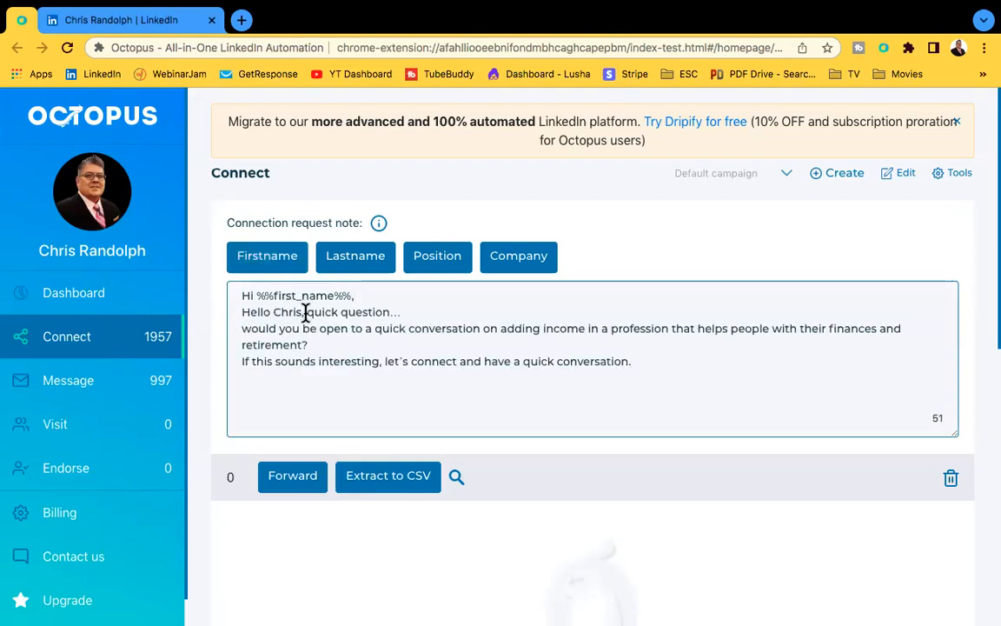
Remove the duplicate "Hello" greeting from the connection request note and join "quick question…" to the first line.
{"action": "left_click_drag", "start_coordinate": [305, 311], "coordinate": [242, 311]}
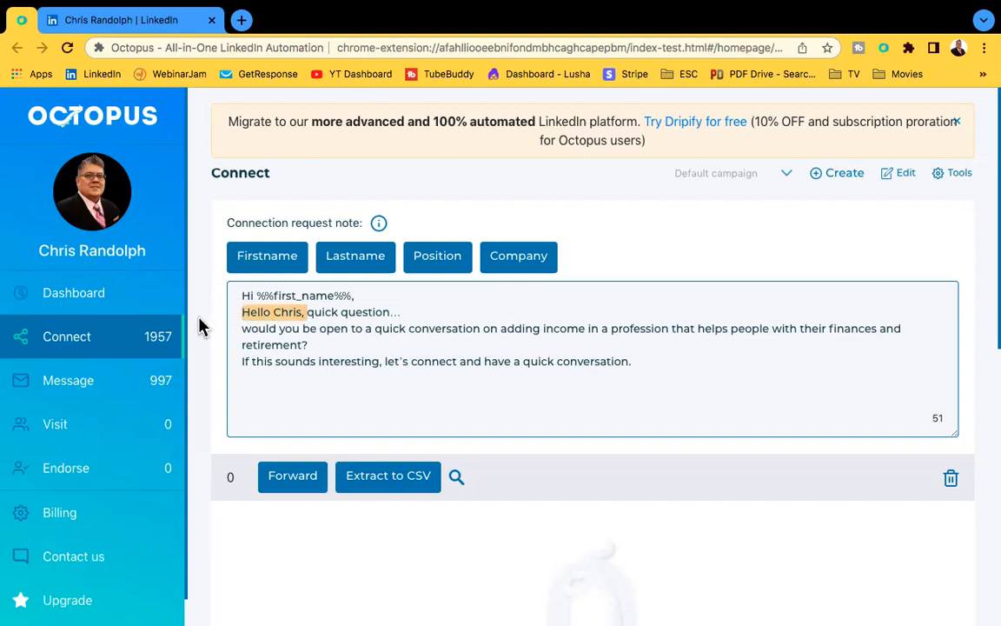
{"action": "key", "text": "BackSpace"}
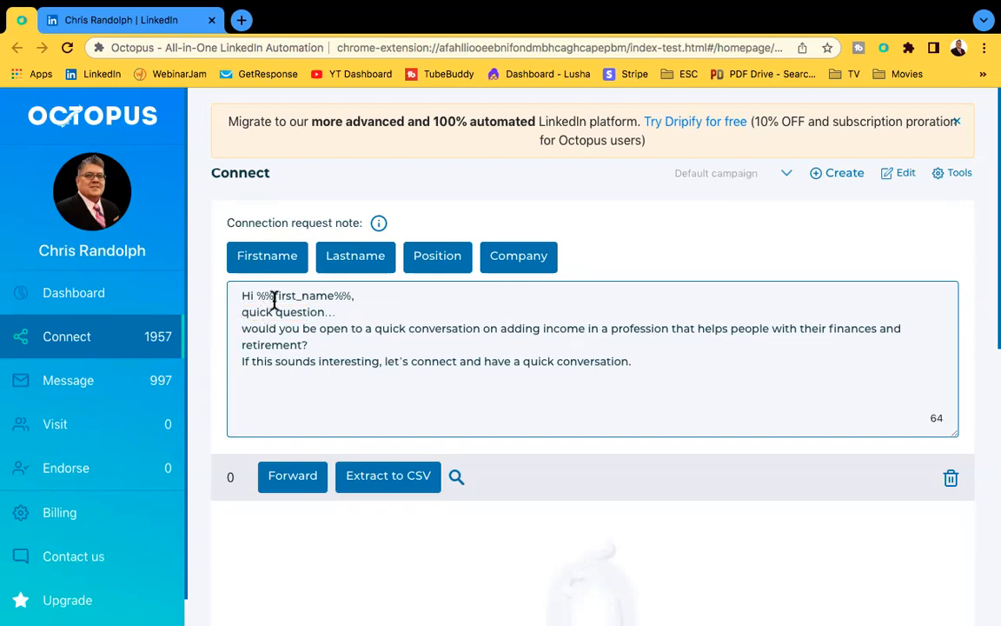
{"action": "left_click", "coordinate": [371, 297]}
{"action": "key", "text": "Delete"}
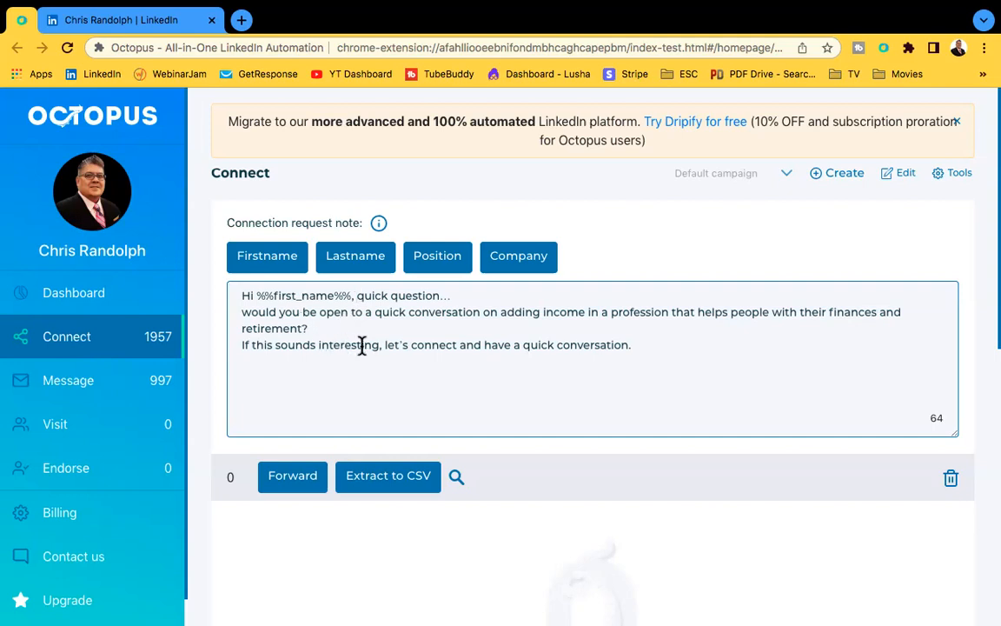
End the connection request note with "Warmly," and the sender's first name on separate lines.
{"action": "key", "text": "Return"}
{"action": "type", "text": "Warmly,"}
{"action": "key", "text": "Return"}
{"action": "type", "text": "Chris"}
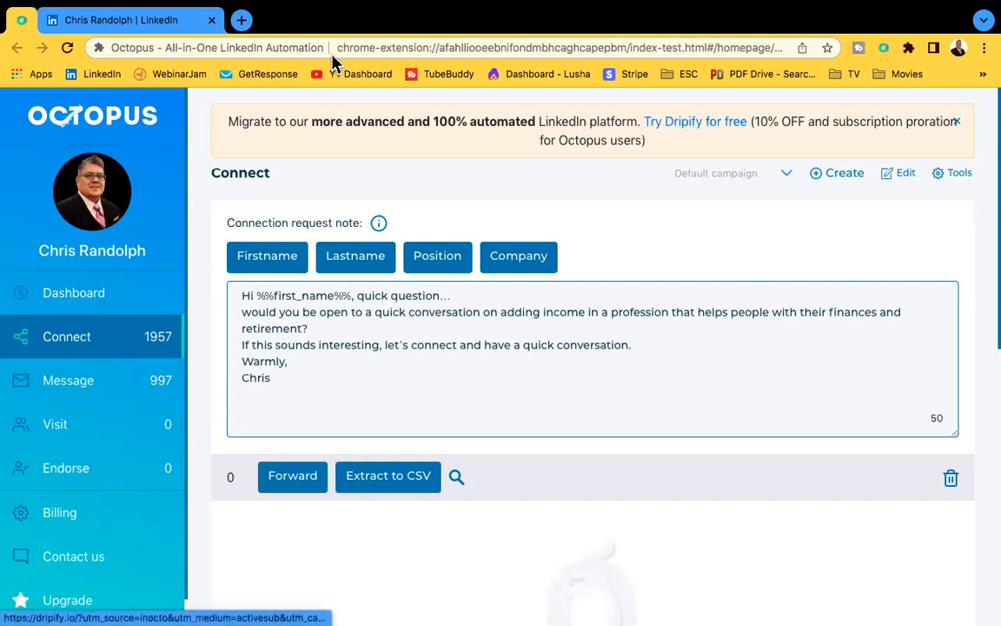
Return to the LinkedIn profile page and search LinkedIn for "engineer".
{"action": "left_click", "coordinate": [132, 26]}
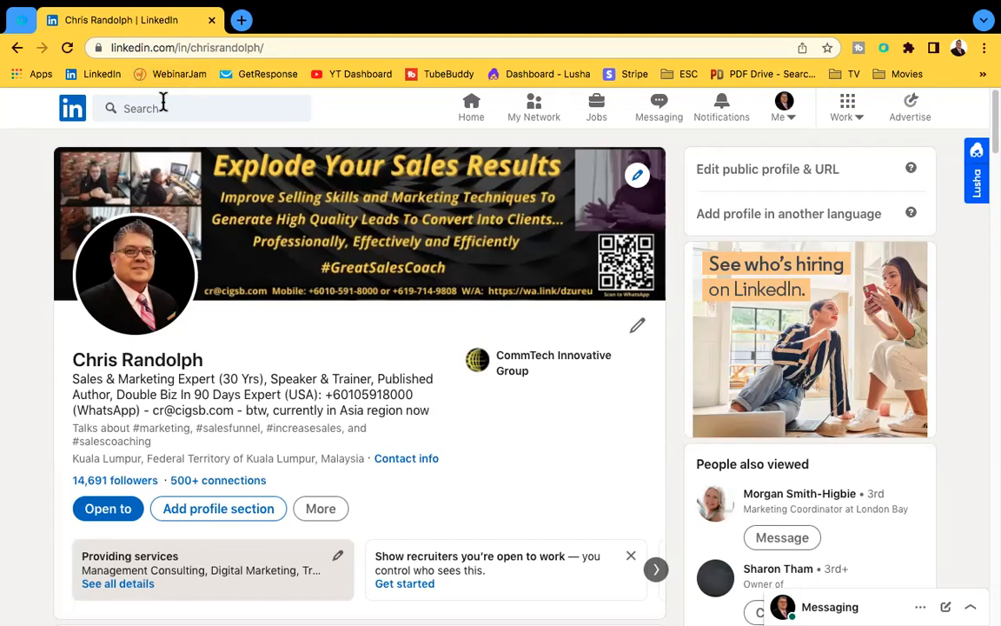
{"action": "left_click", "coordinate": [162, 104]}
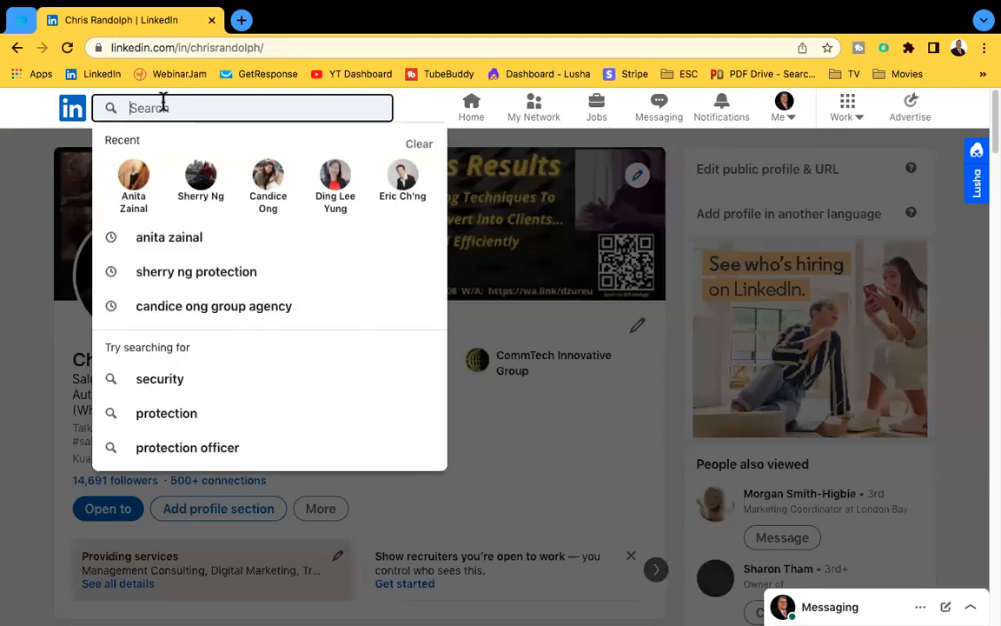
{"action": "type", "text": "engineer"}
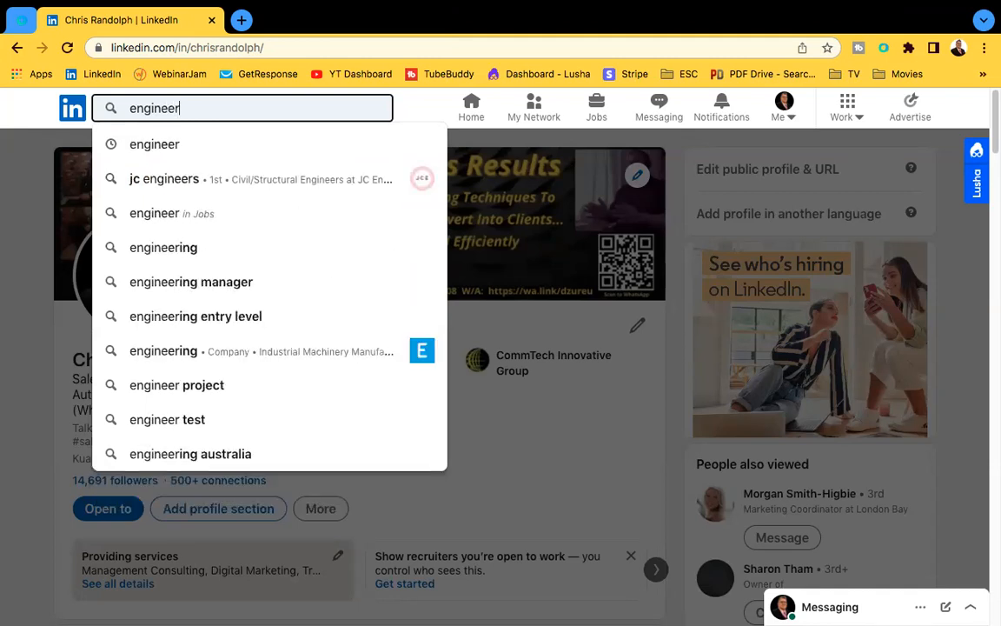
{"action": "key", "text": "Return"}
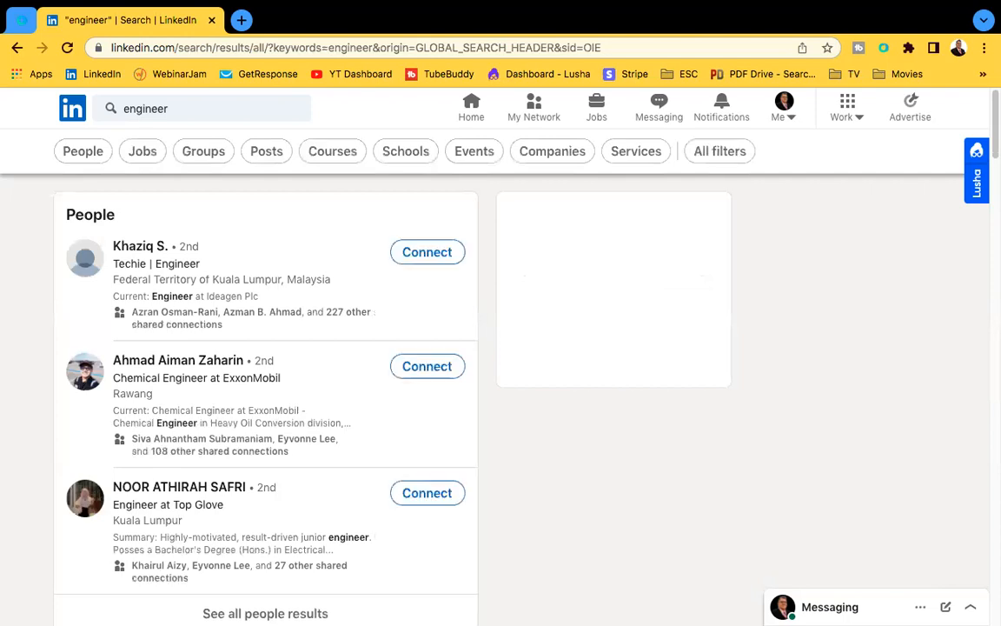
Limit the engineer search results to people who are 2nd-degree connections.
{"action": "left_click", "coordinate": [87, 154]}
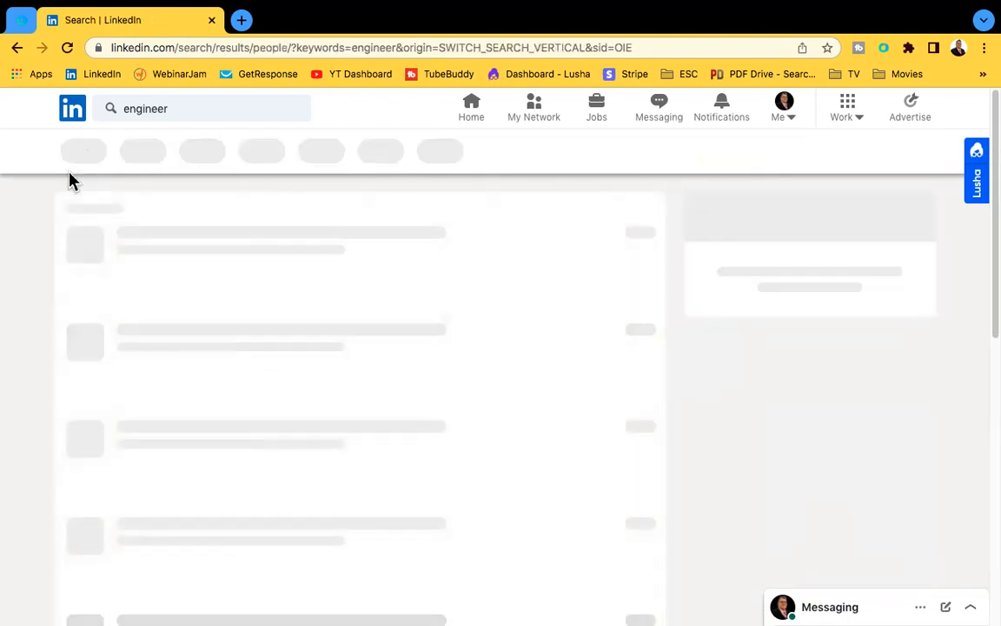
{"action": "left_click", "coordinate": [240, 152]}
{"action": "left_click", "coordinate": [98, 230]}
{"action": "left_click", "coordinate": [255, 311]}
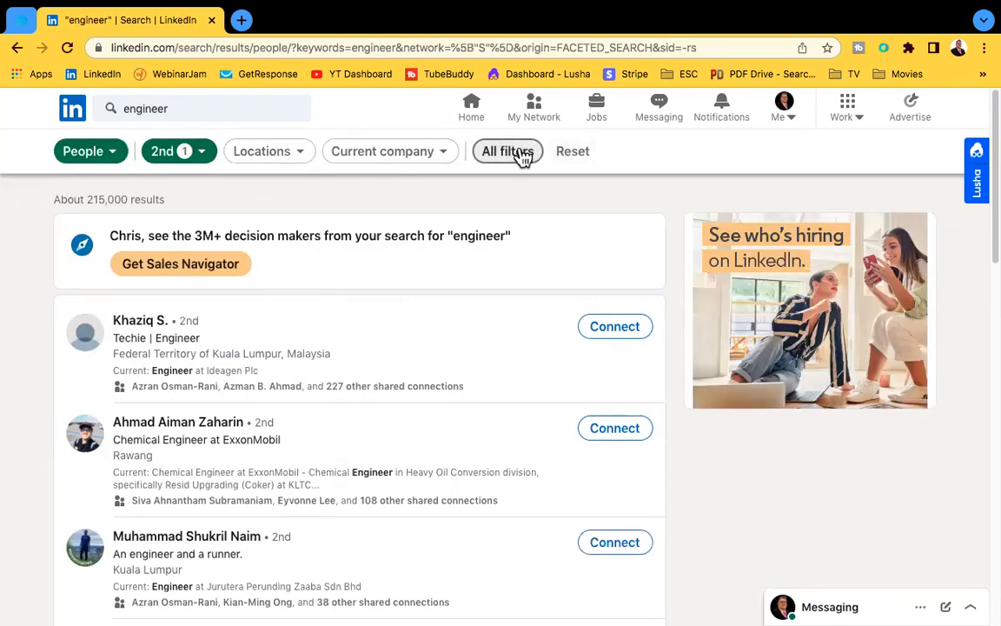
Add the location filter "Cheras, Selangor, Malaysia" to the people search and show the filtered results.
{"action": "left_click", "coordinate": [510, 152]}
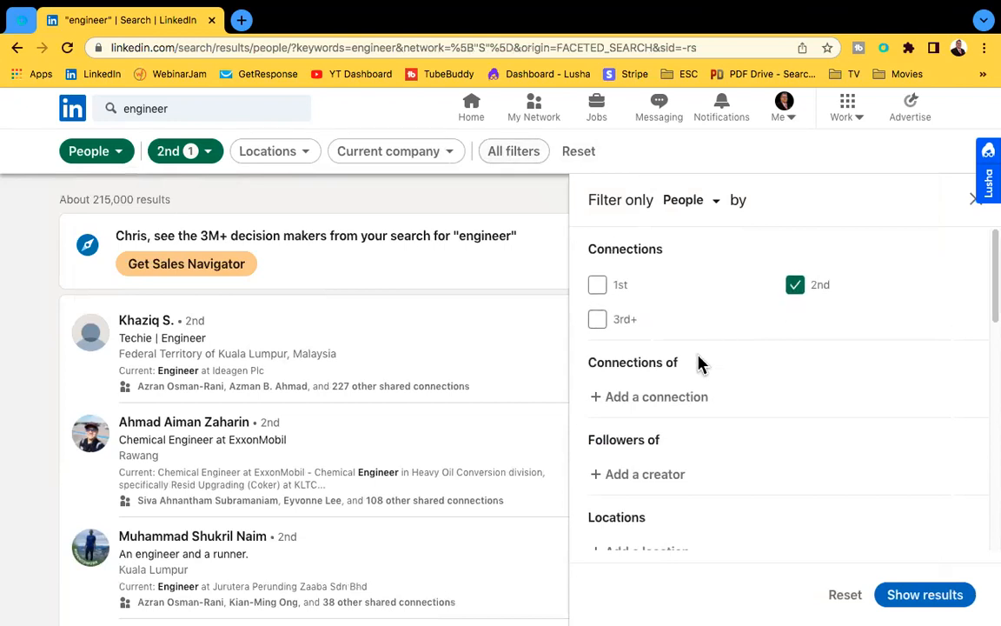
{"action": "scroll", "coordinate": [715, 386], "scroll_direction": "down", "scroll_amount": 3}
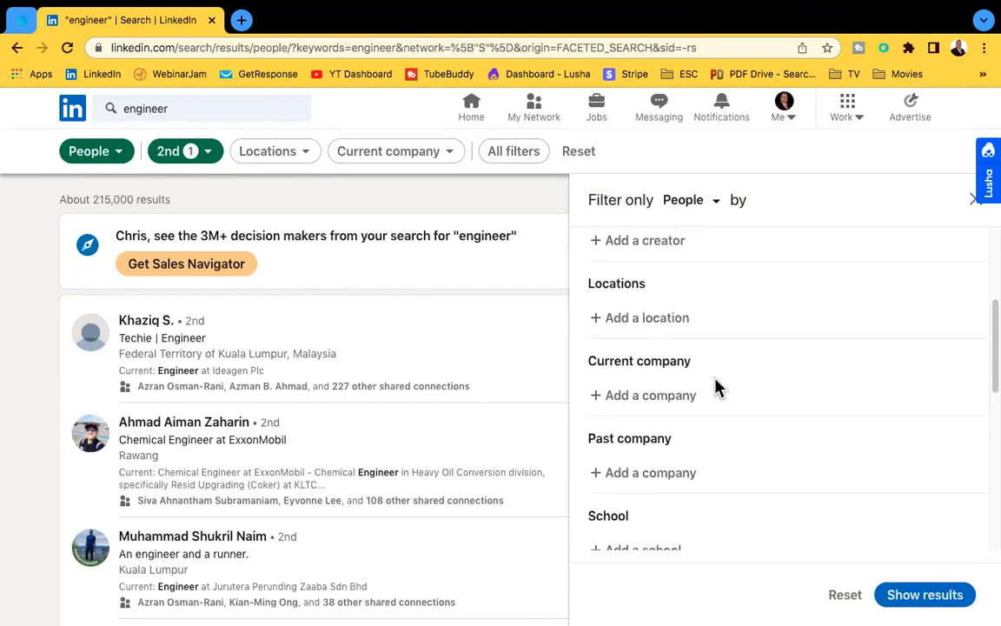
{"action": "left_click", "coordinate": [645, 318]}
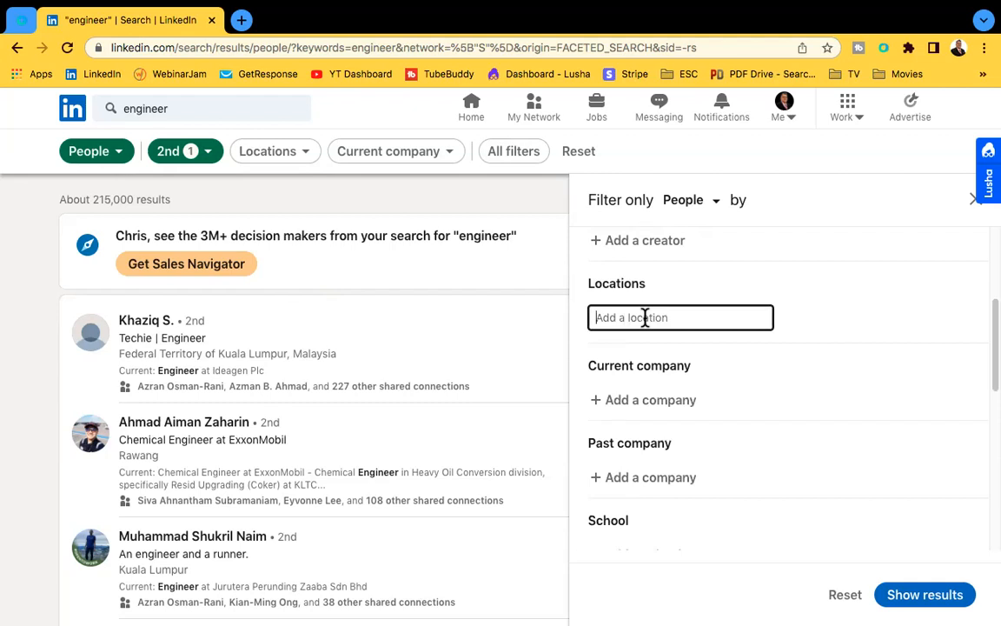
{"action": "type", "text": "cehras"}
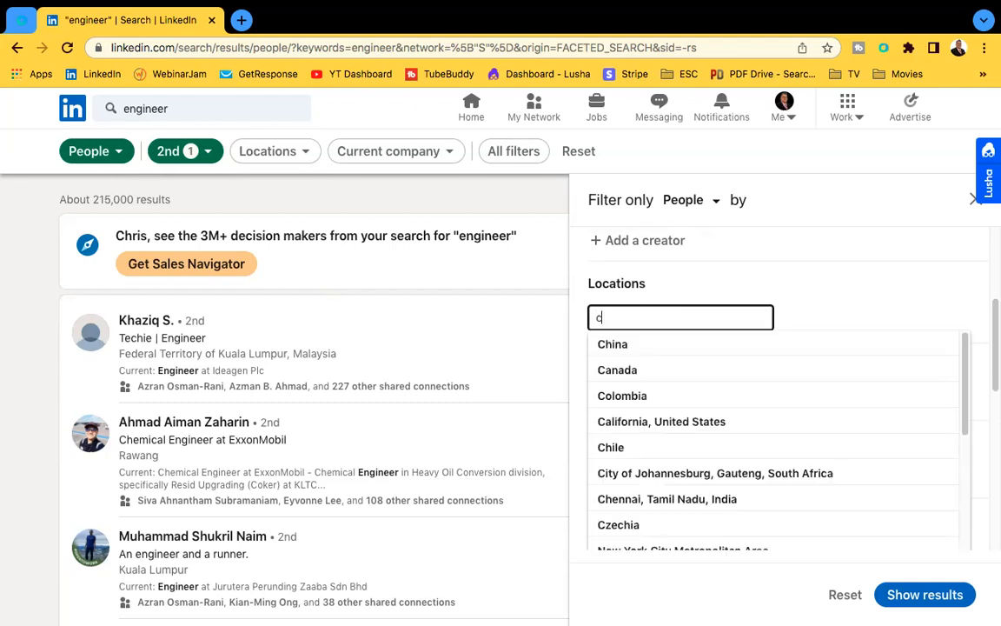
{"action": "key", "text": "BackSpace"}
{"action": "key", "text": "BackSpace"}
{"action": "key", "text": "BackSpace"}
{"action": "key", "text": "BackSpace"}
{"action": "key", "text": "BackSpace"}
{"action": "type", "text": "heras"}
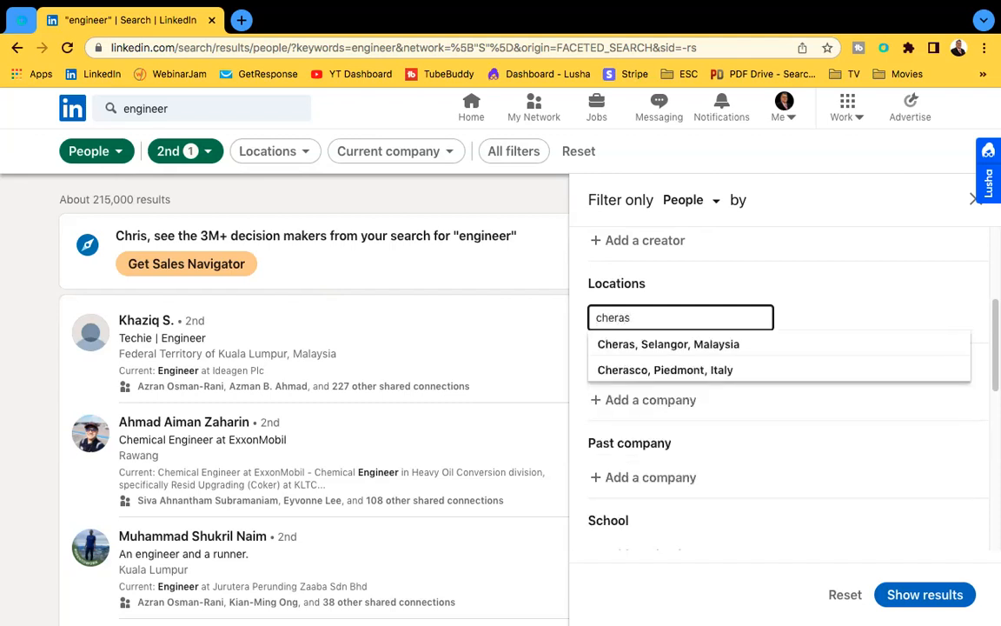
{"action": "left_click", "coordinate": [694, 346]}
{"action": "left_click", "coordinate": [945, 603]}
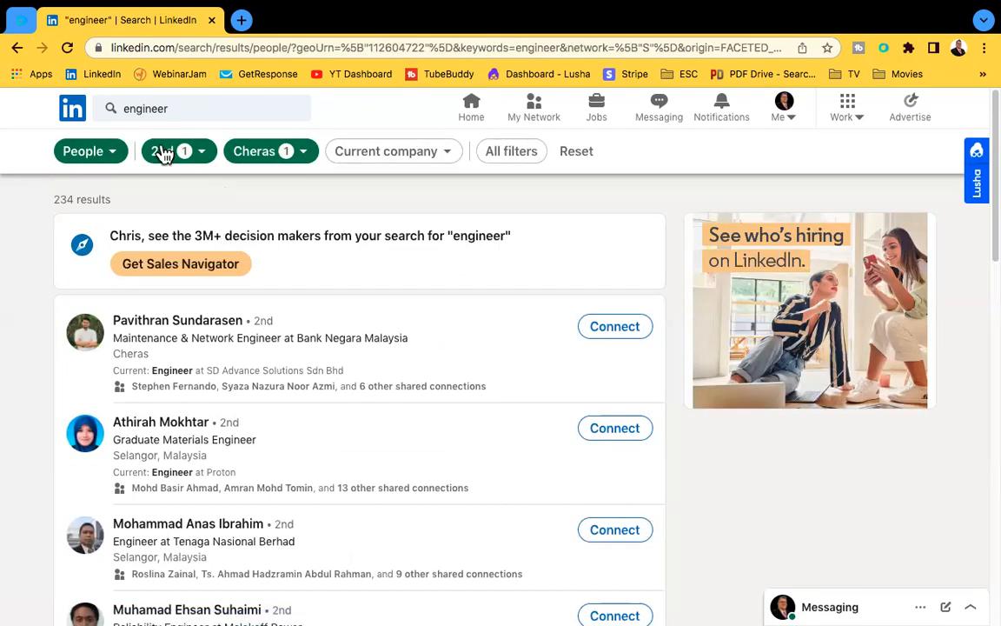
In the Octopus extension, set the number of profiles to send from the filtered search to 234.
{"action": "left_click", "coordinate": [884, 49]}
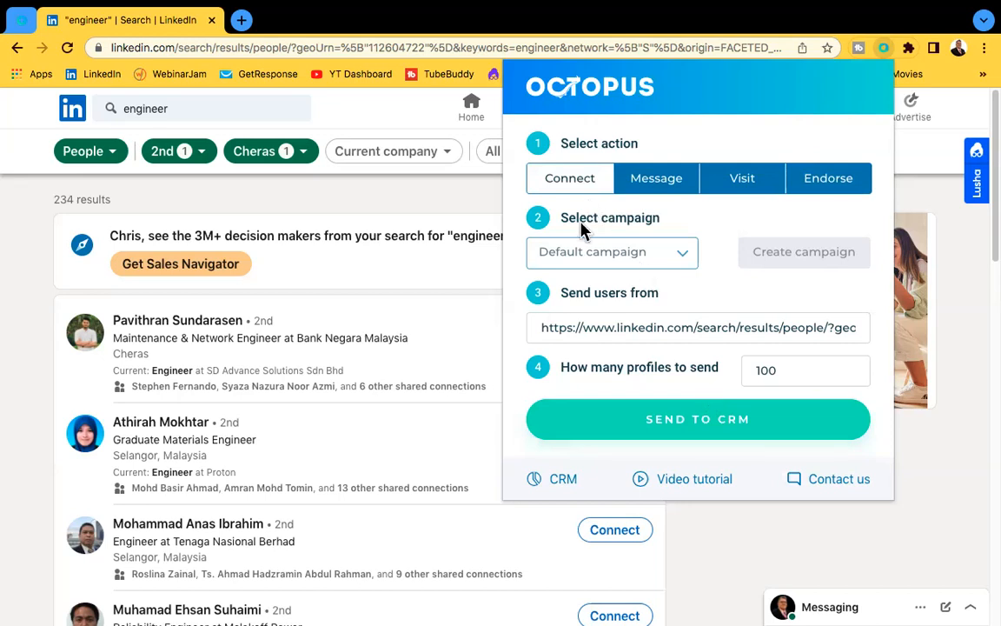
{"action": "left_click", "coordinate": [103, 185]}
{"action": "left_click_drag", "start_coordinate": [117, 204], "coordinate": [48, 202]}
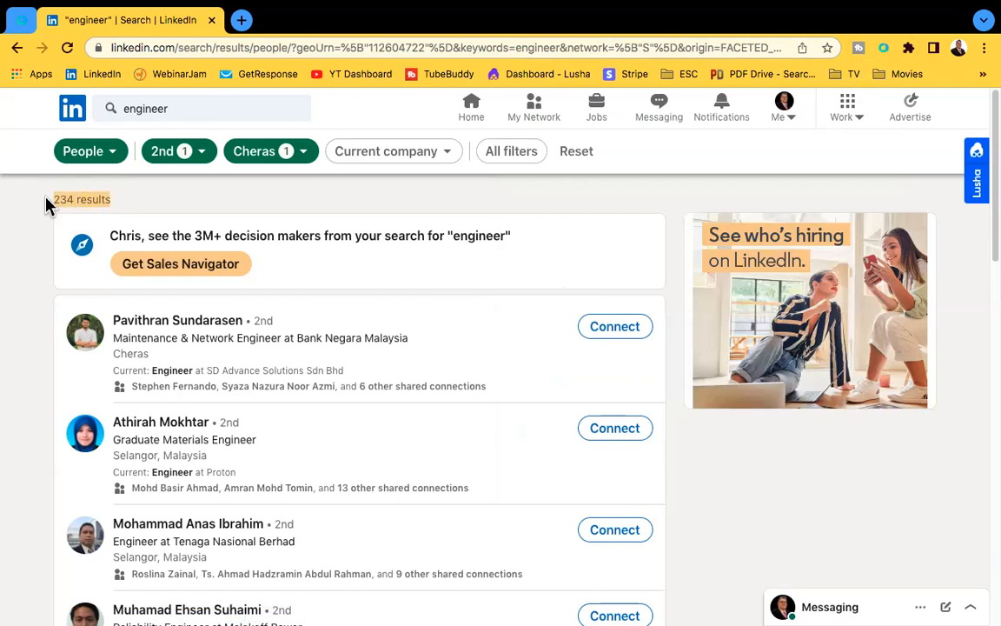
{"action": "left_click", "coordinate": [884, 49]}
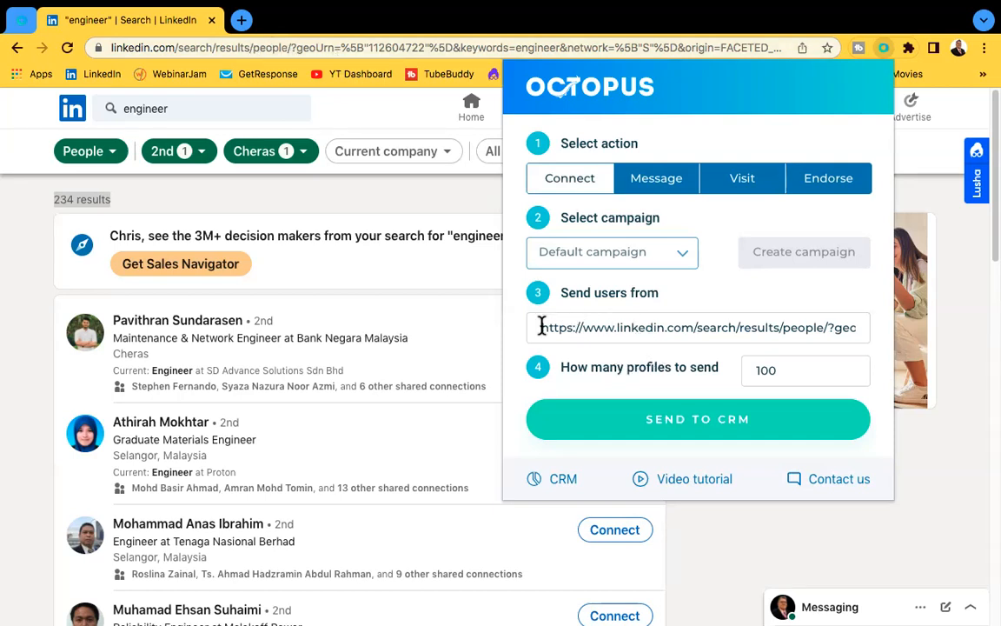
{"action": "left_click_drag", "start_coordinate": [542, 327], "coordinate": [813, 311]}
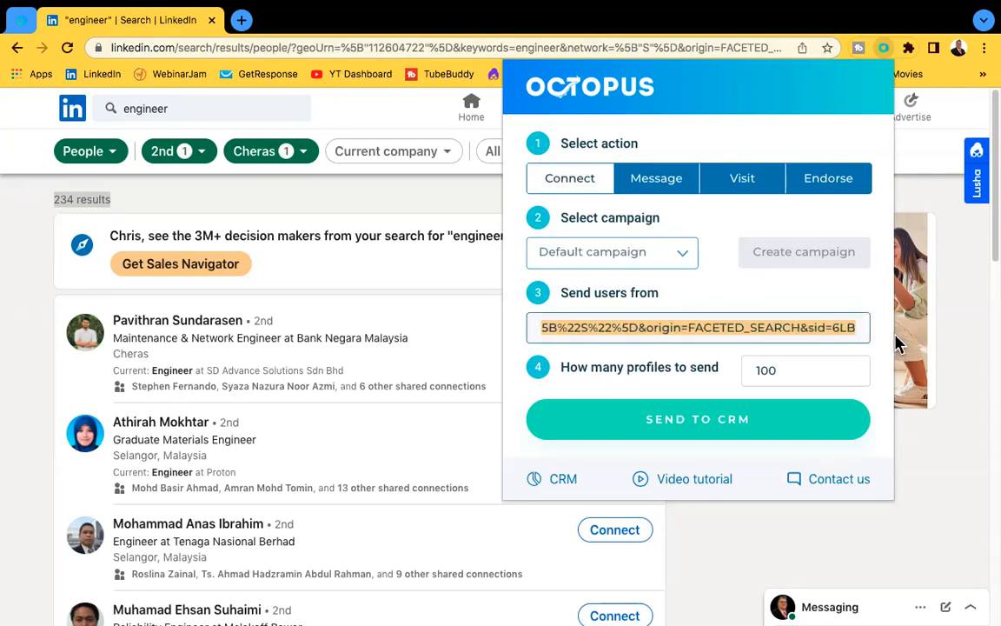
{"action": "left_click", "coordinate": [801, 300]}
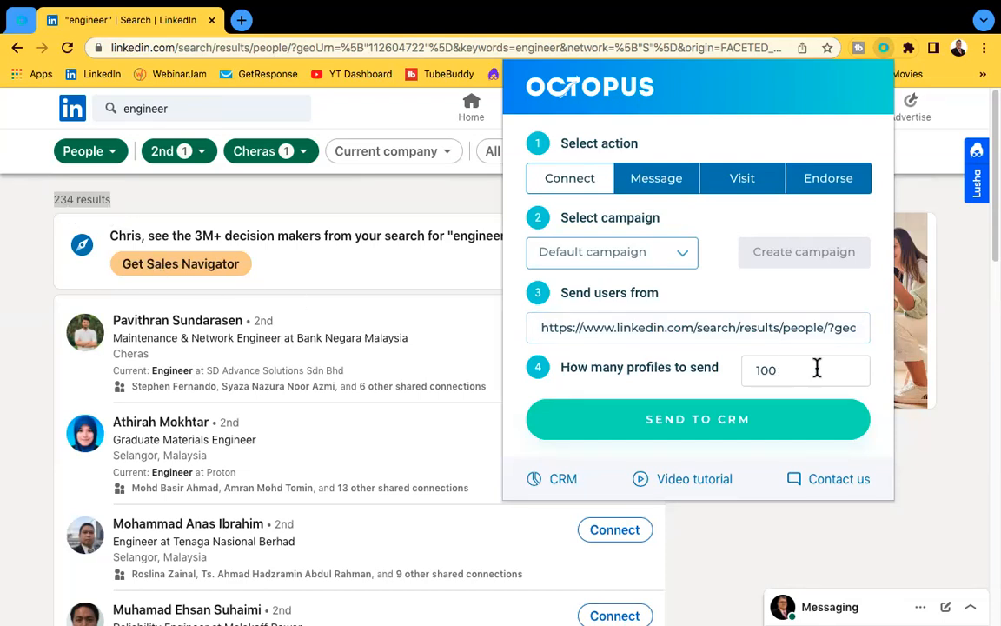
{"action": "left_click_drag", "start_coordinate": [795, 368], "coordinate": [725, 379]}
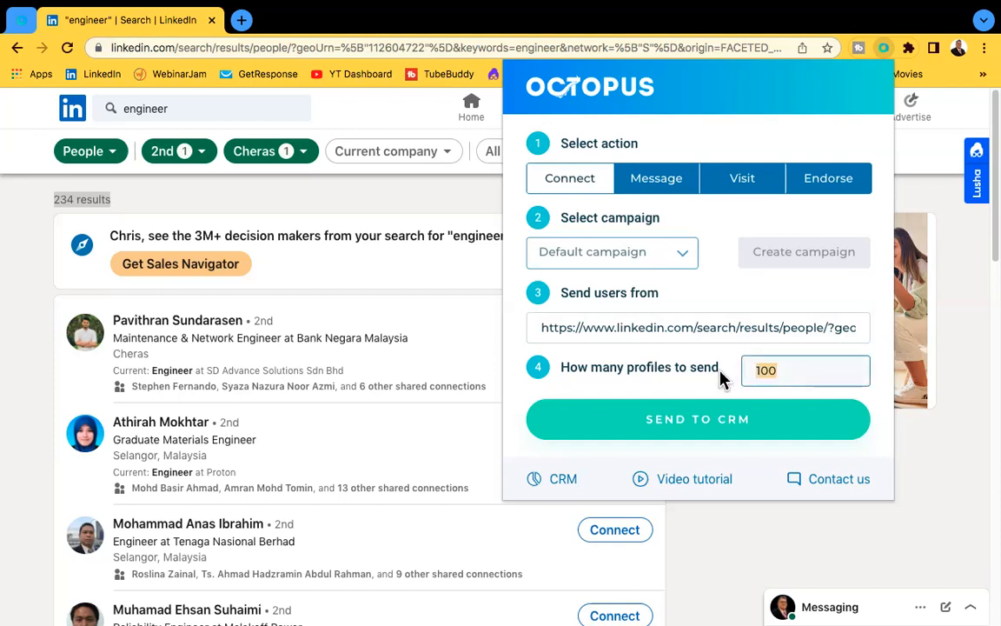
{"action": "type", "text": "234"}
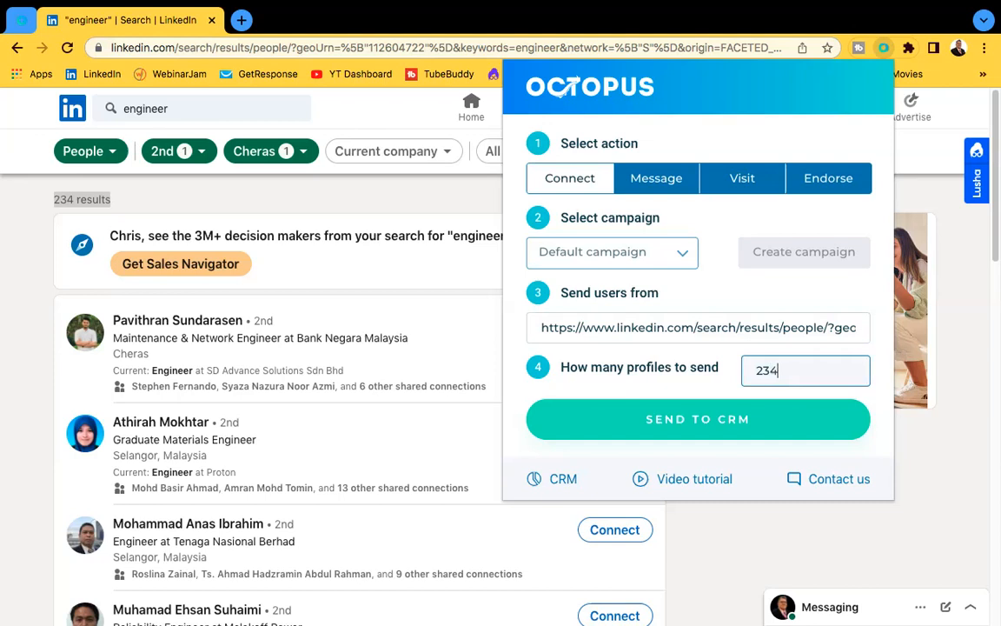
Send the 234 filtered profiles to the CRM for the Connect campaign and dismiss the transfer report in Octopus.
{"action": "left_click", "coordinate": [759, 422]}
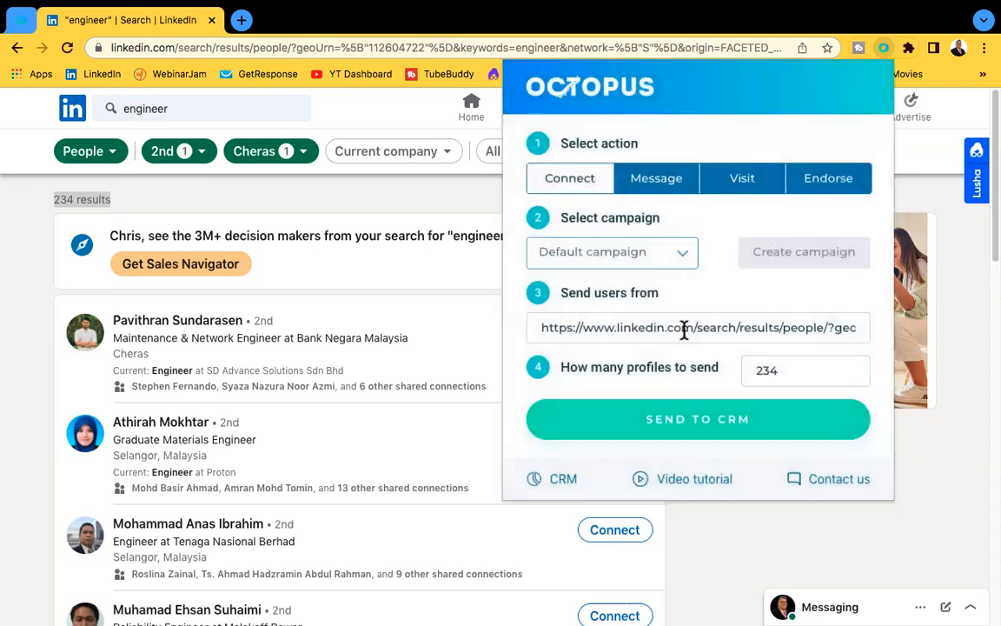
{"action": "left_click", "coordinate": [21, 20]}
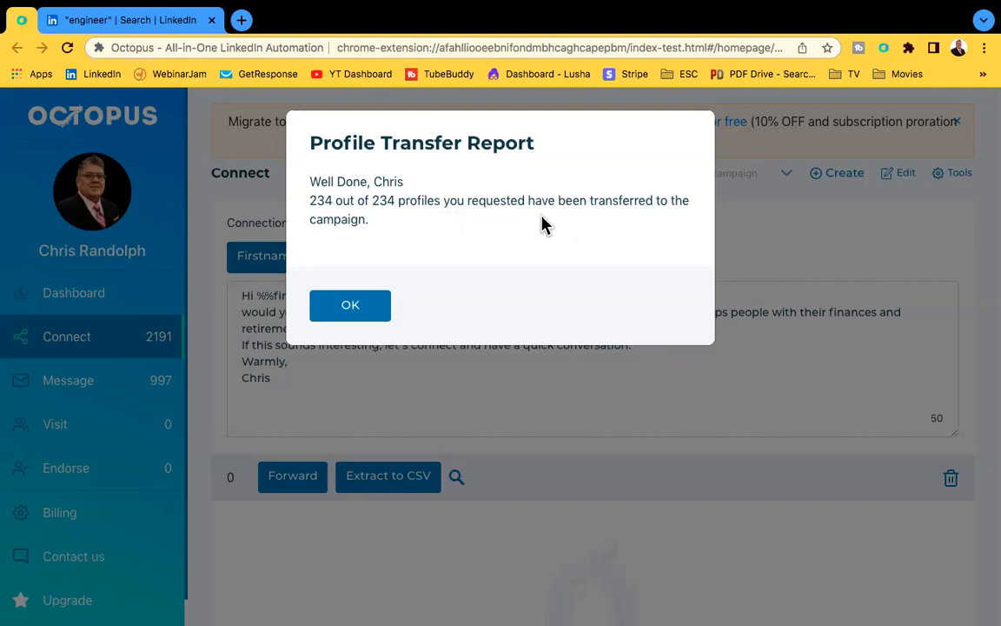
{"action": "left_click", "coordinate": [360, 308]}
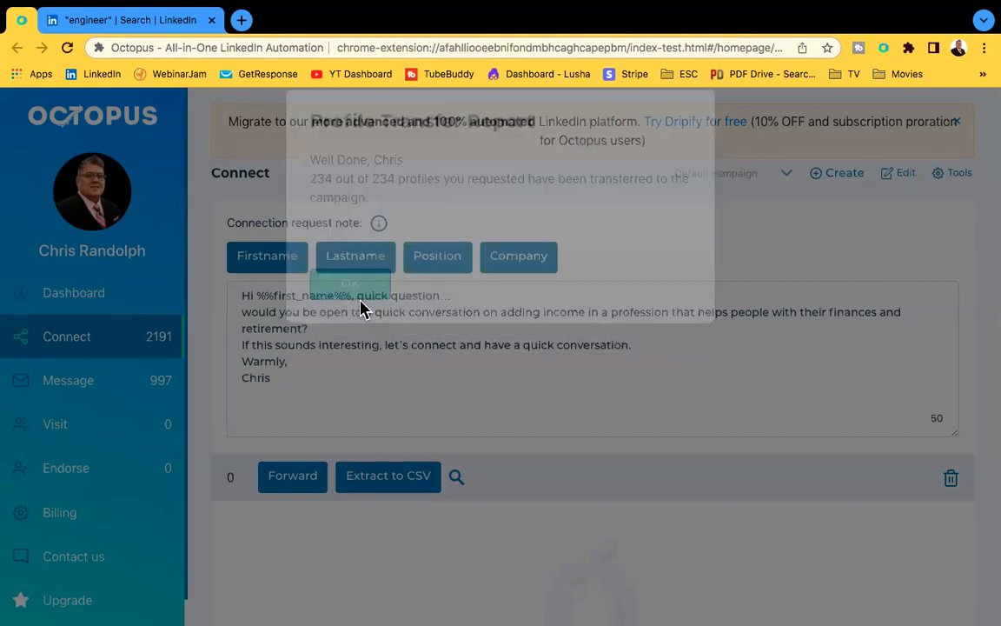
Set the number of users to connect in the Connect campaign to 50.
{"action": "scroll", "coordinate": [359, 329], "scroll_direction": "down", "scroll_amount": 7}
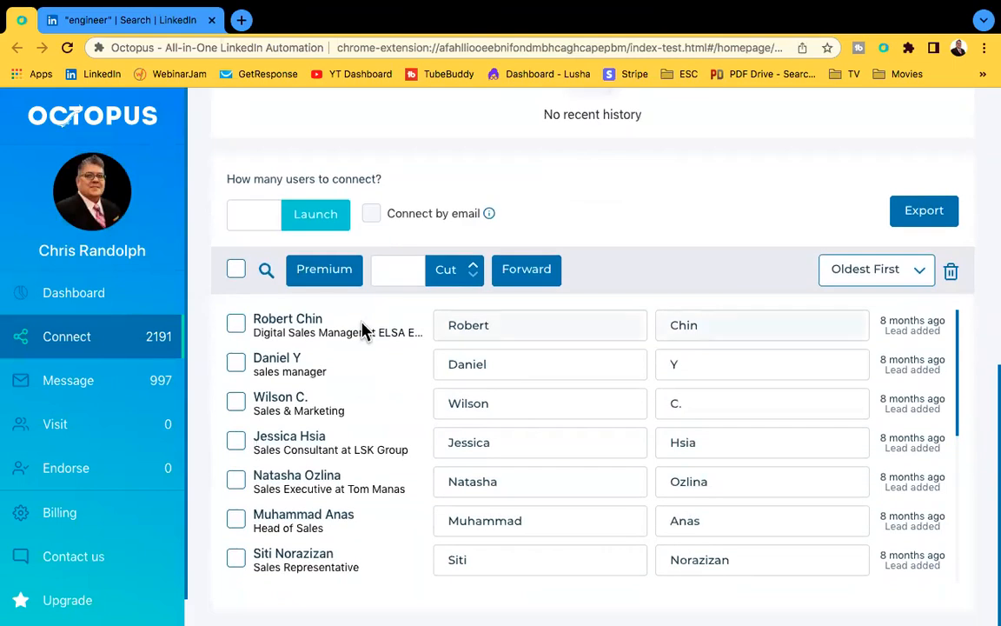
{"action": "scroll", "coordinate": [465, 379], "scroll_direction": "down", "scroll_amount": 10}
{"action": "scroll", "coordinate": [473, 383], "scroll_direction": "up", "scroll_amount": 10}
{"action": "scroll", "coordinate": [608, 244], "scroll_direction": "up", "scroll_amount": 10}
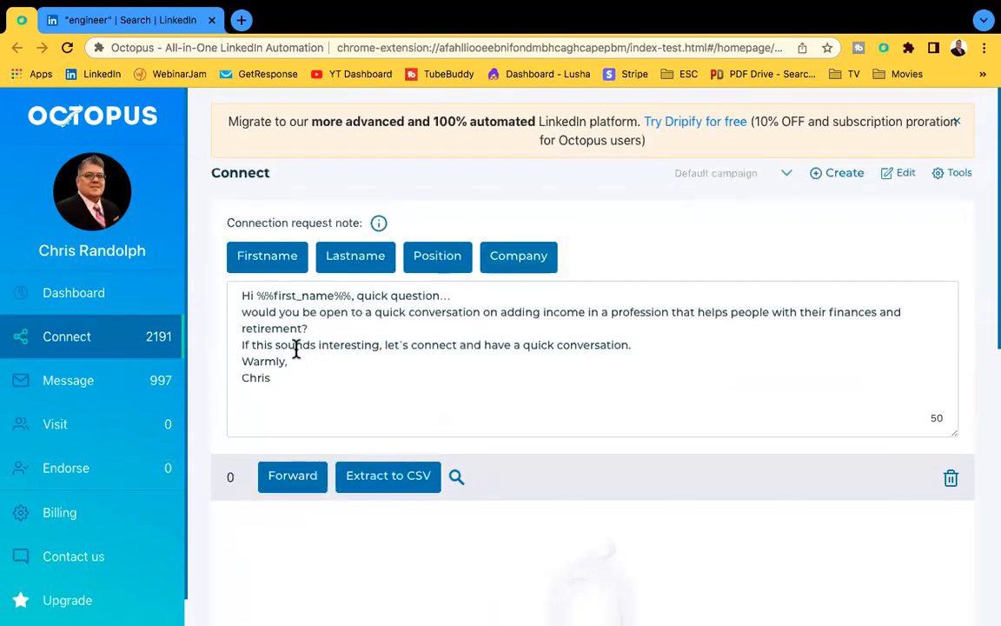
{"action": "scroll", "coordinate": [363, 397], "scroll_direction": "down", "scroll_amount": 4}
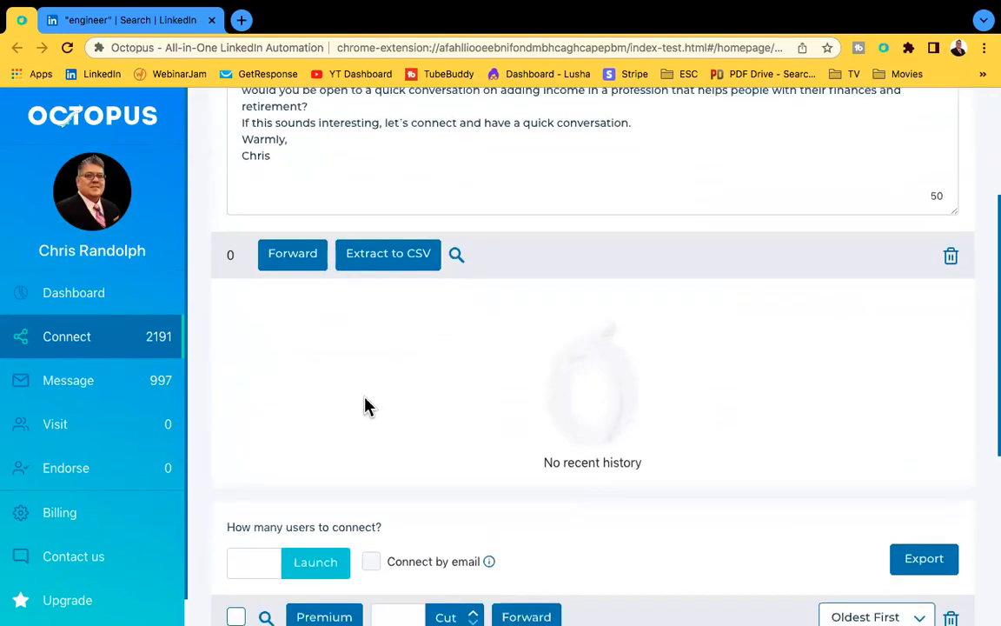
{"action": "left_click", "coordinate": [257, 510]}
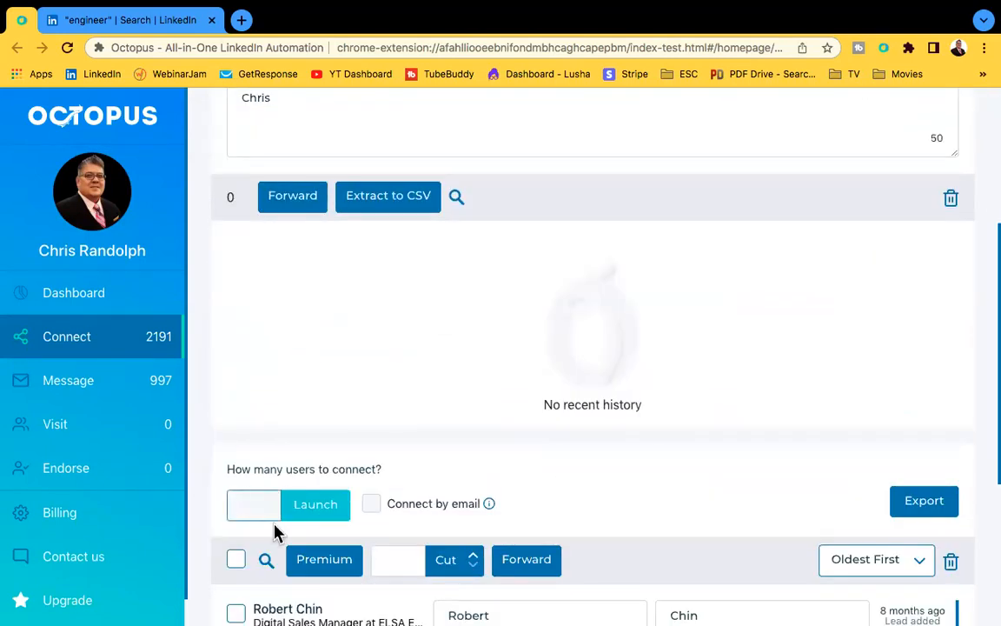
{"action": "type", "text": "50"}
Review the Connect campaign's launch settings and select the full text of the connection request note.
{"action": "scroll", "coordinate": [436, 488], "scroll_direction": "up", "scroll_amount": 3}
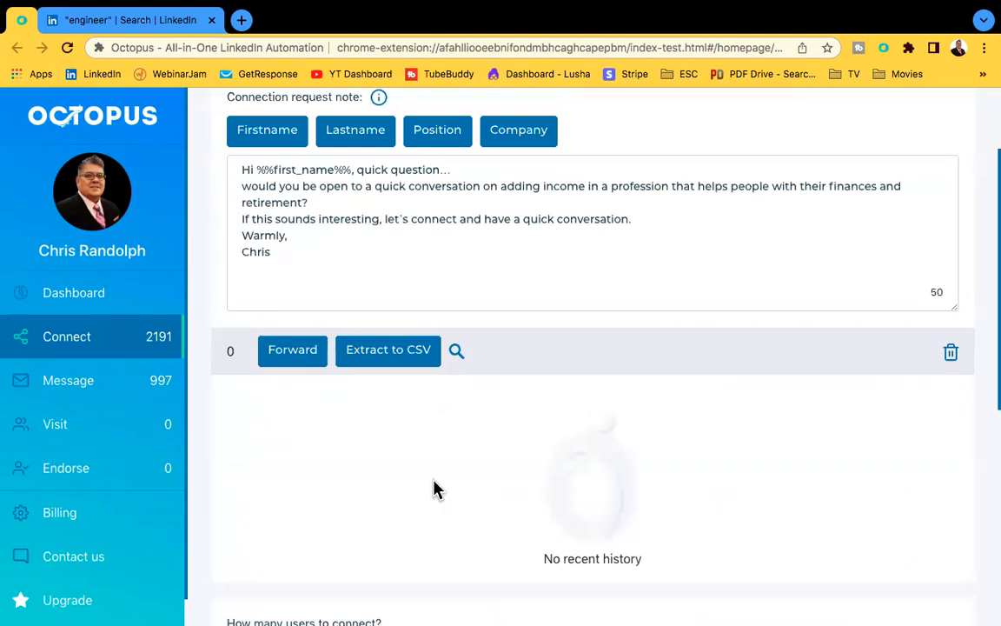
{"action": "scroll", "coordinate": [436, 489], "scroll_direction": "down", "scroll_amount": 4}
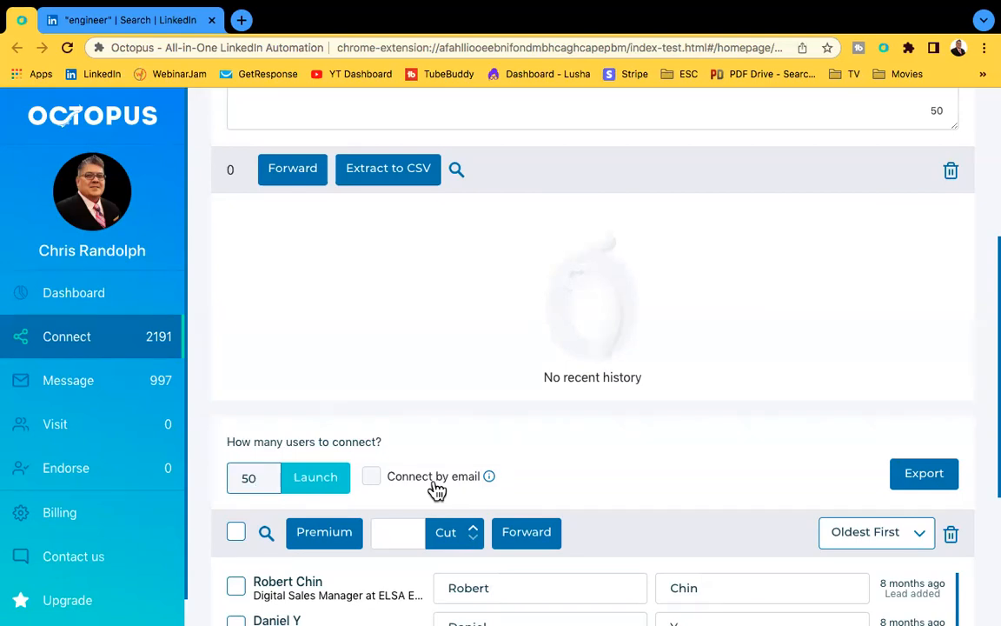
{"action": "scroll", "coordinate": [444, 460], "scroll_direction": "up", "scroll_amount": 1}
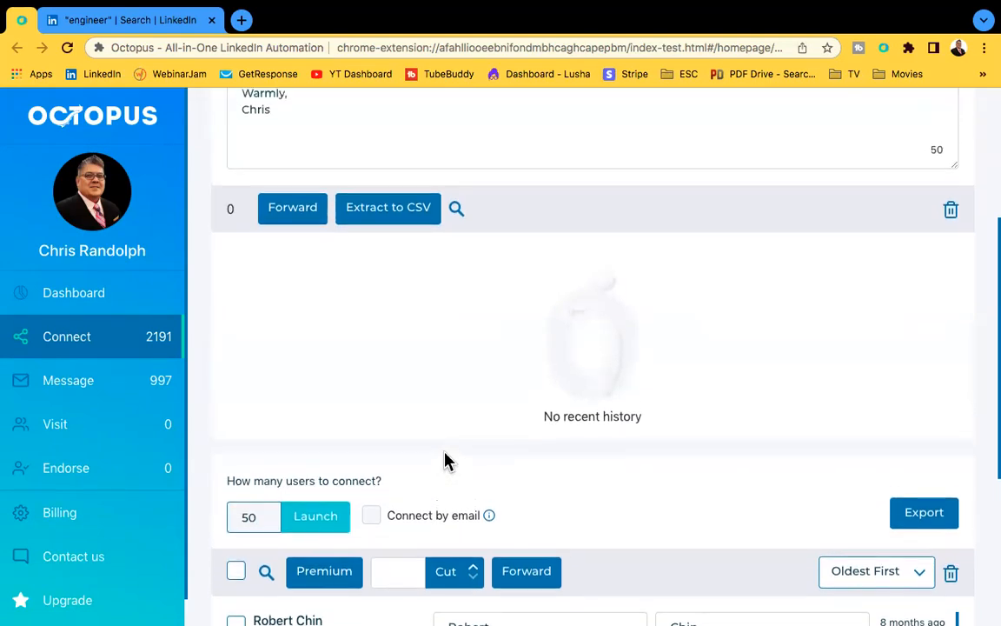
{"action": "scroll", "coordinate": [444, 461], "scroll_direction": "up", "scroll_amount": 3}
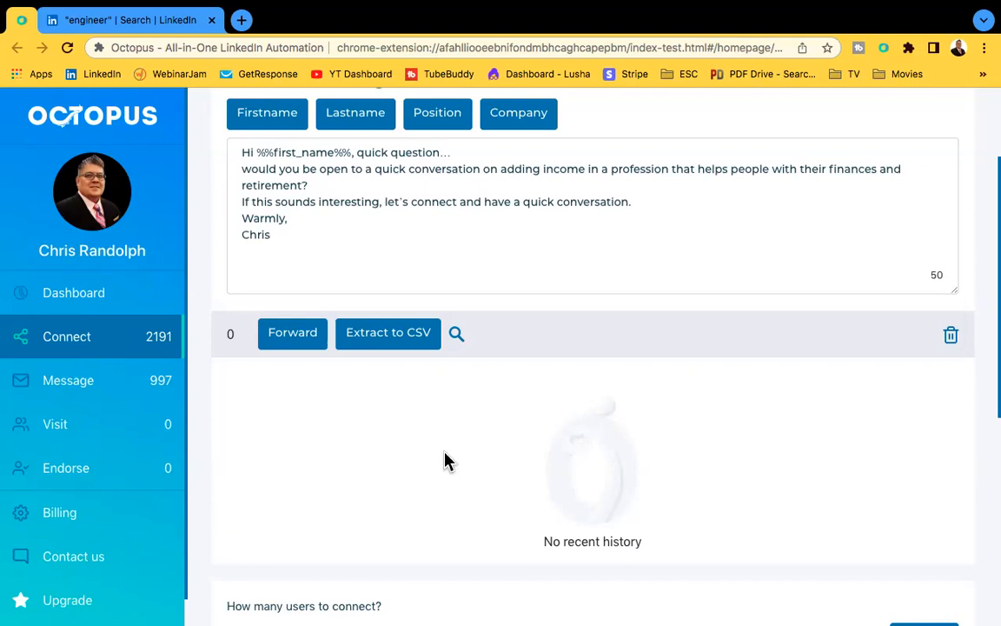
{"action": "left_click_drag", "start_coordinate": [271, 234], "coordinate": [238, 155]}
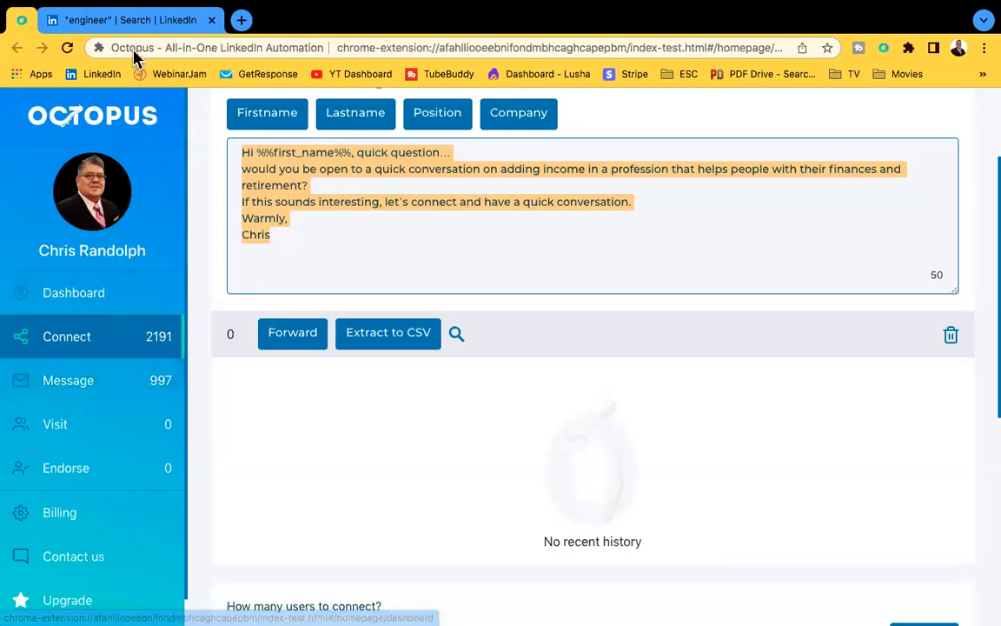
Open the Message section of Octopus and view the start of its LinkedIn message template.
{"action": "left_click", "coordinate": [138, 23]}
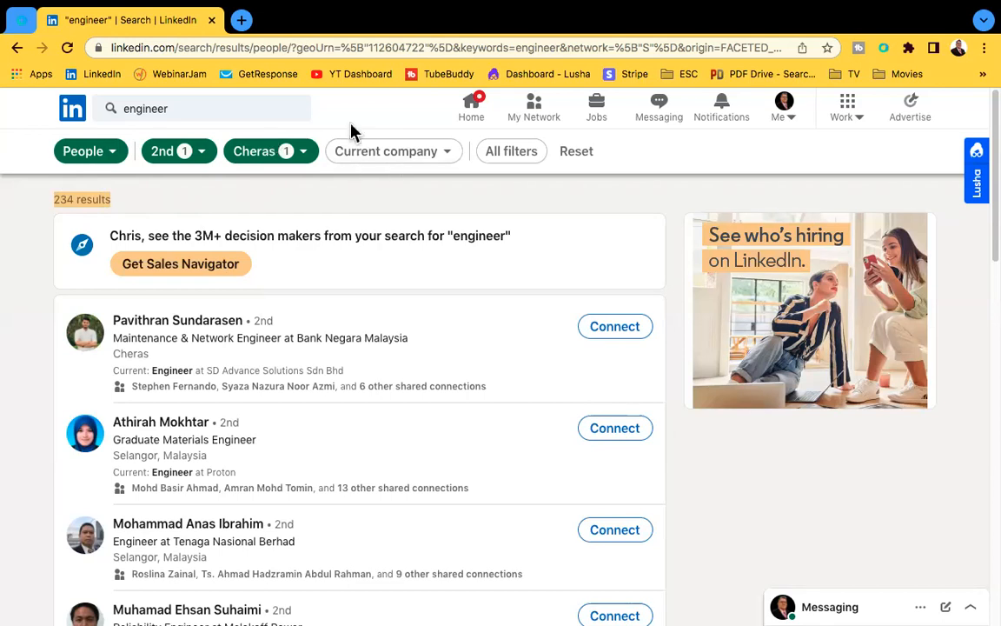
{"action": "left_click", "coordinate": [21, 19]}
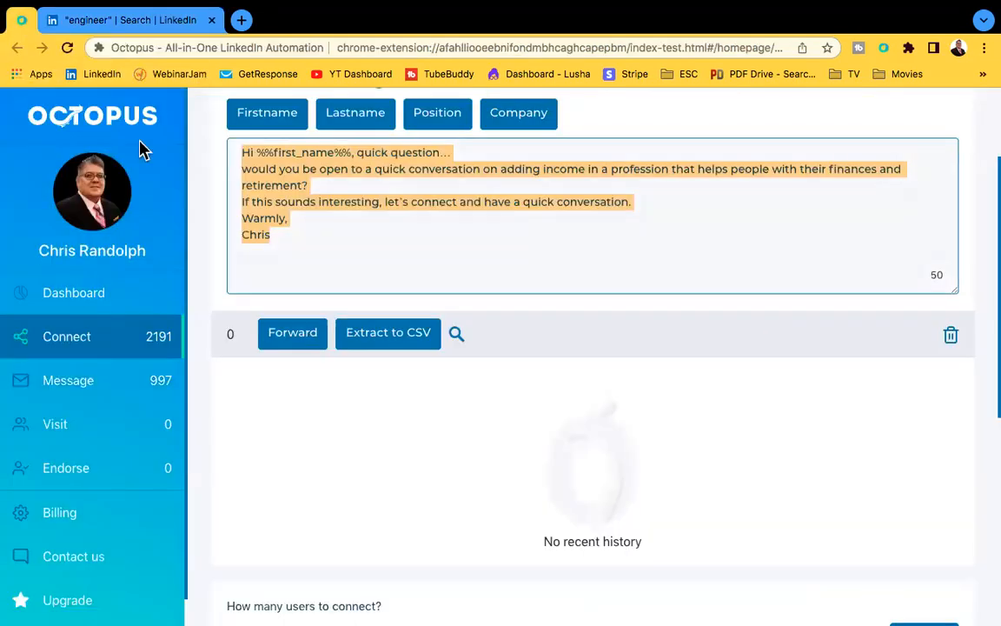
{"action": "left_click", "coordinate": [68, 391]}
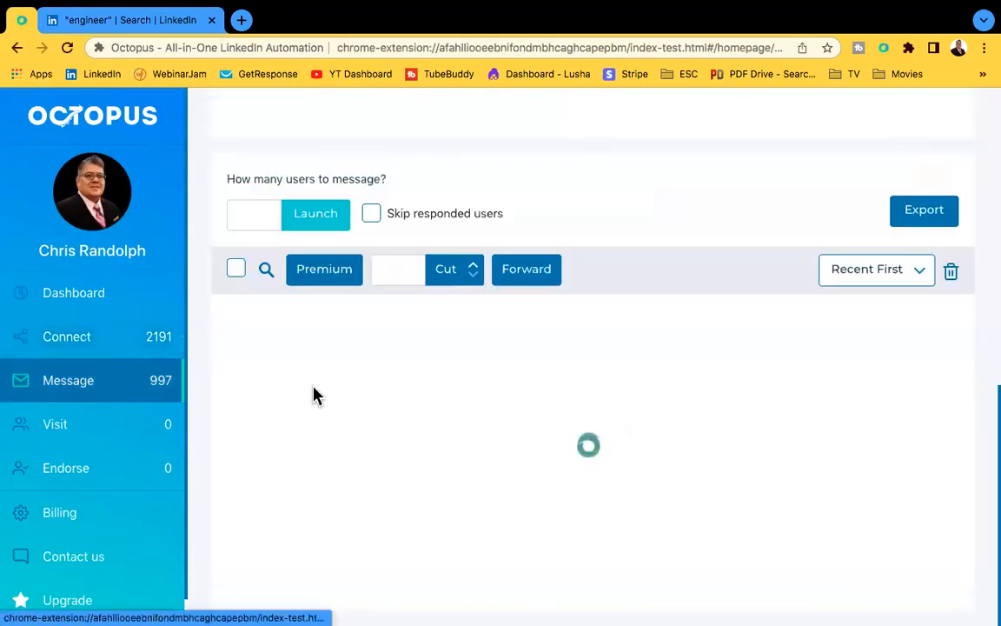
{"action": "scroll", "coordinate": [480, 356], "scroll_direction": "up", "scroll_amount": 5}
{"action": "scroll", "coordinate": [480, 359], "scroll_direction": "up", "scroll_amount": 5}
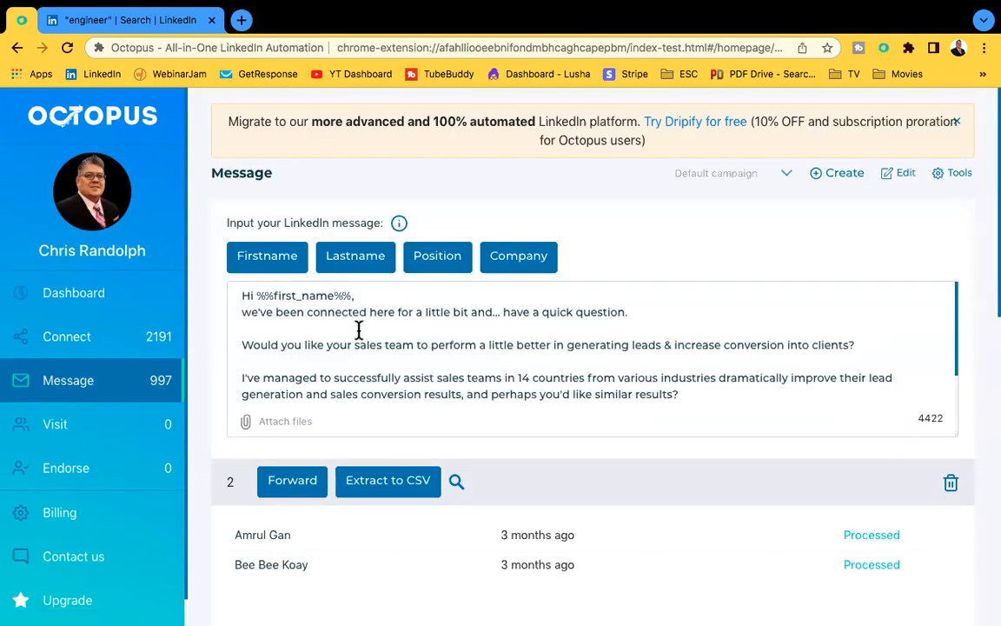
Return to the LinkedIn engineer search and change the connection filter from 2nd-degree to 1st-degree.
{"action": "left_click", "coordinate": [126, 19]}
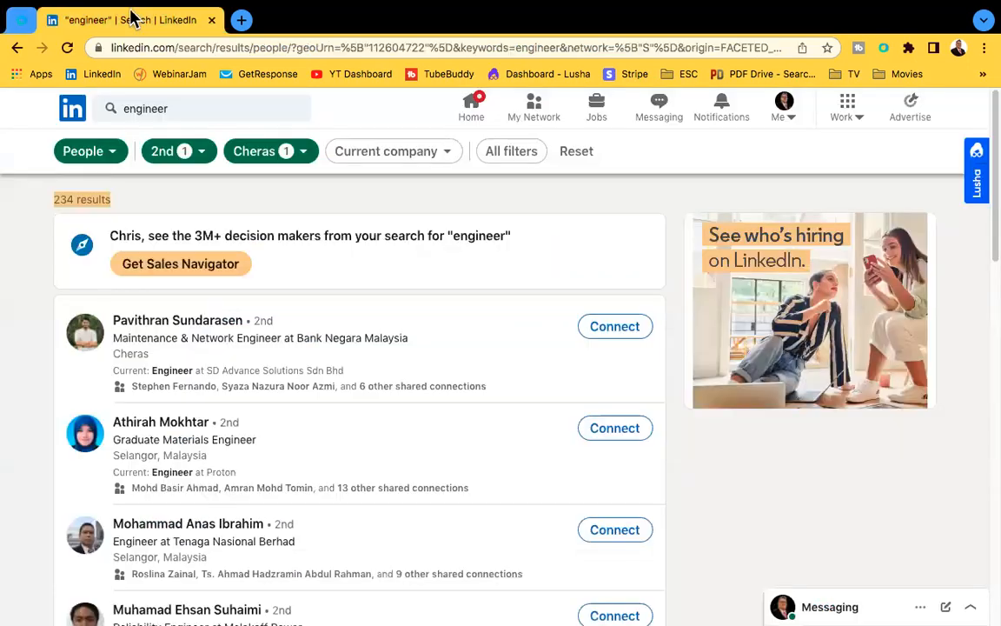
{"action": "left_click", "coordinate": [189, 158]}
{"action": "left_click", "coordinate": [79, 194]}
{"action": "left_click", "coordinate": [79, 230]}
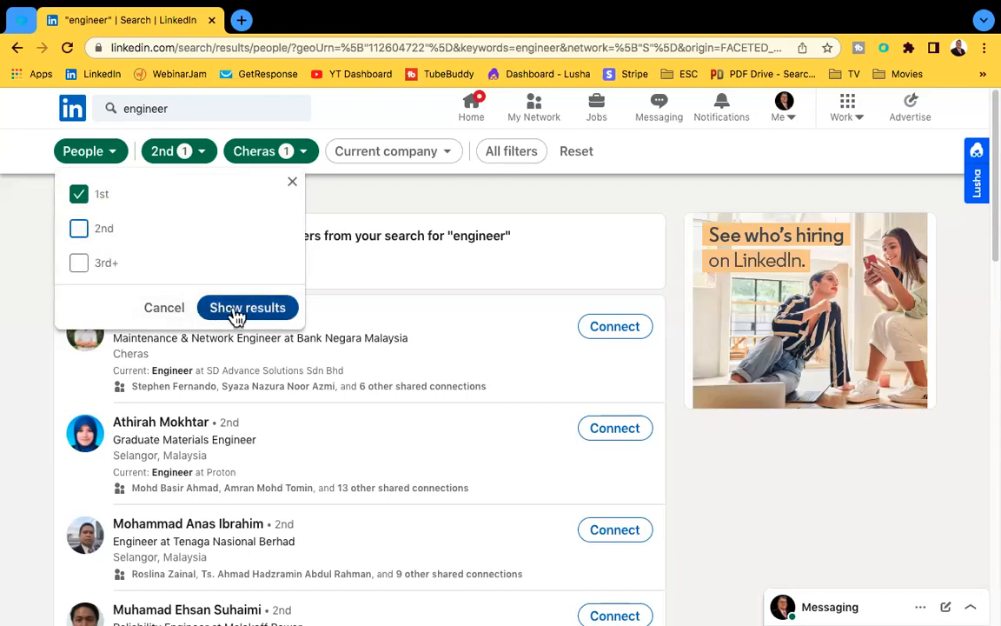
{"action": "left_click", "coordinate": [234, 311]}
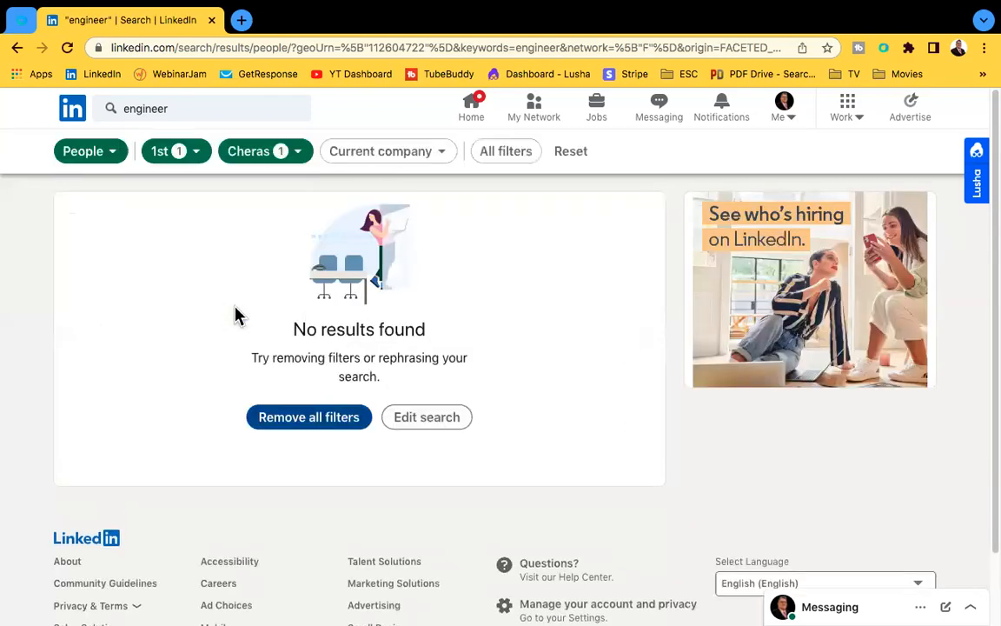
Replace the Cheras location filter with Greater Kuala Lumpur and show the filtered results.
{"action": "left_click", "coordinate": [298, 155]}
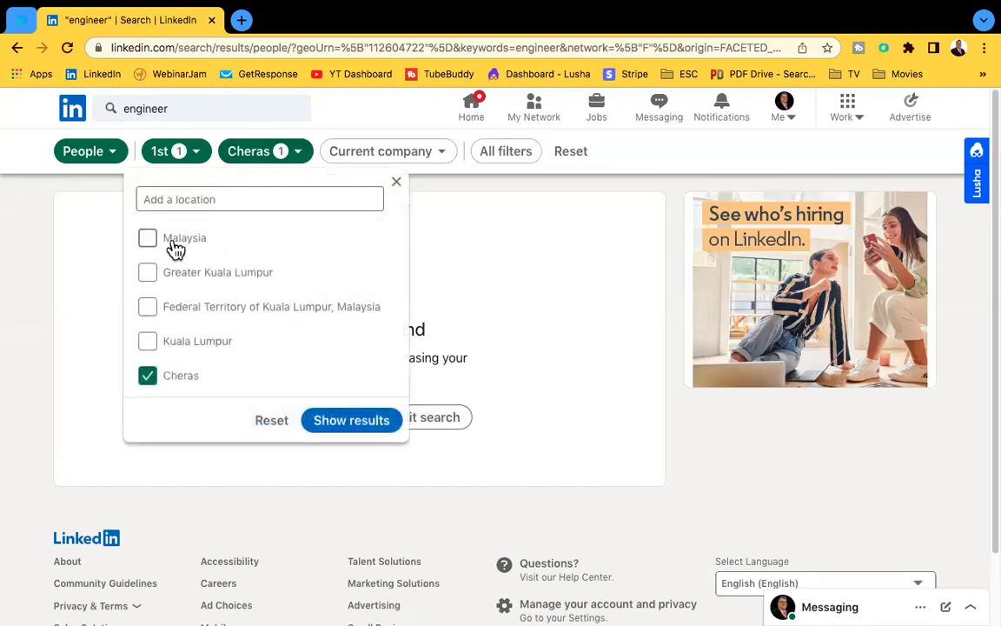
{"action": "left_click", "coordinate": [149, 273]}
{"action": "left_click", "coordinate": [148, 375]}
{"action": "left_click", "coordinate": [360, 426]}
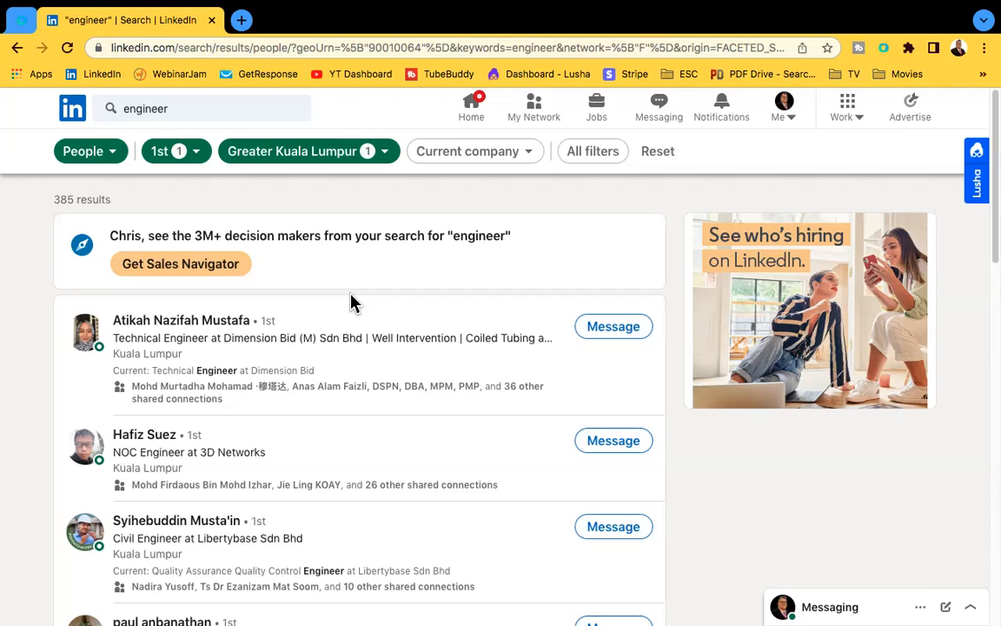
Open the Octopus extension on the filtered search and set the number of profiles to send for the Message action to 385.
{"action": "scroll", "coordinate": [482, 466], "scroll_direction": "down", "scroll_amount": 3}
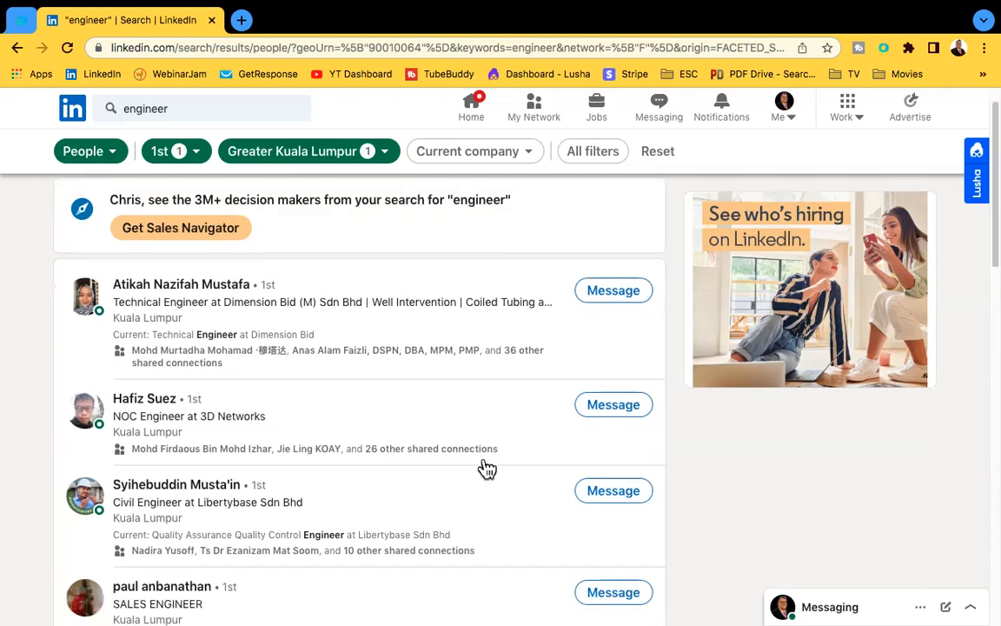
{"action": "scroll", "coordinate": [482, 467], "scroll_direction": "up", "scroll_amount": 2}
{"action": "scroll", "coordinate": [487, 470], "scroll_direction": "up", "scroll_amount": 2}
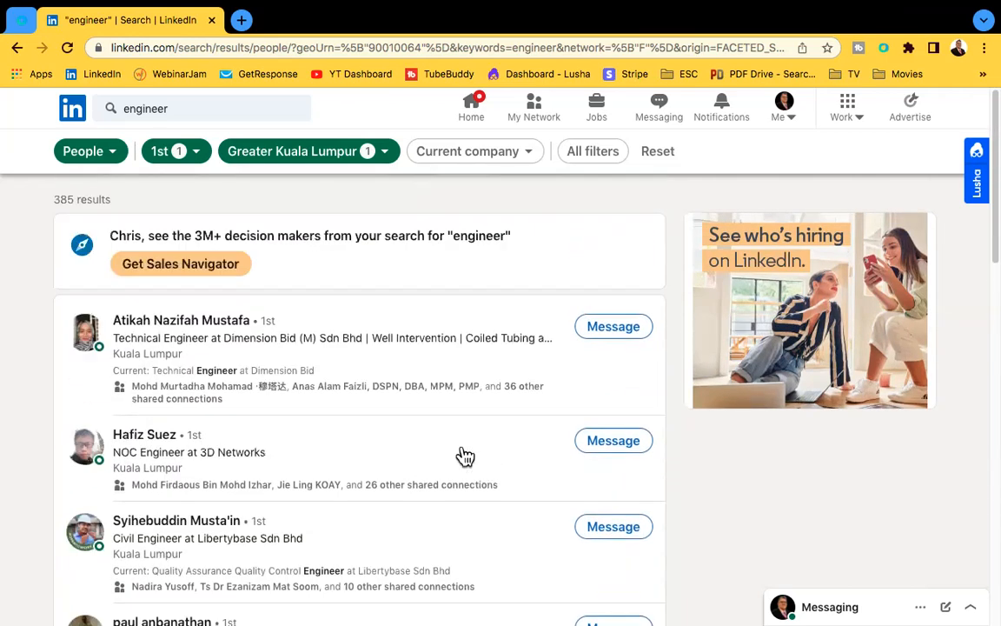
{"action": "left_click", "coordinate": [883, 48]}
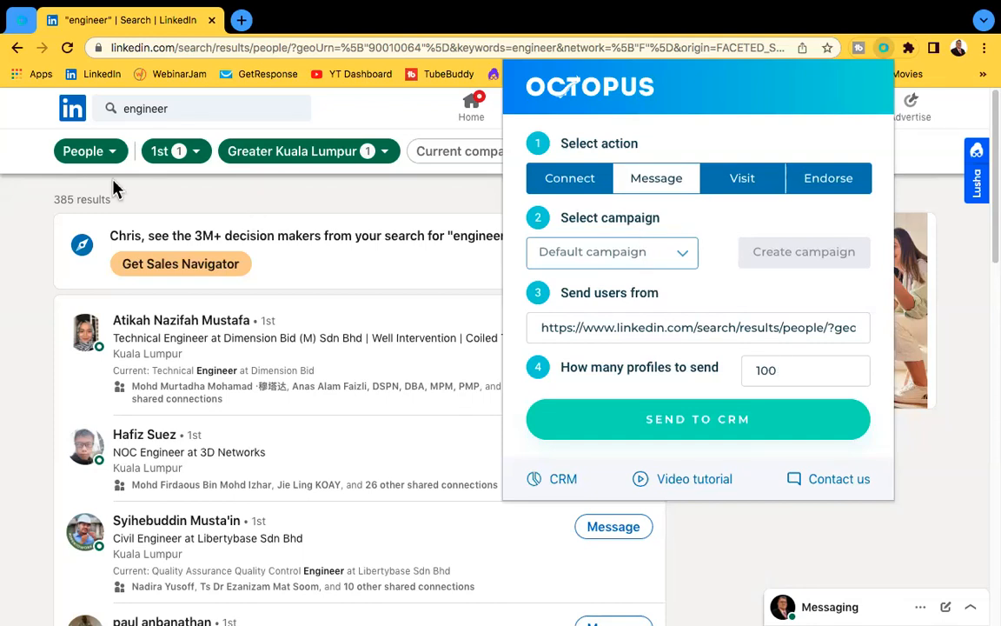
{"action": "left_click_drag", "start_coordinate": [800, 369], "coordinate": [726, 372]}
{"action": "type", "text": "3"}
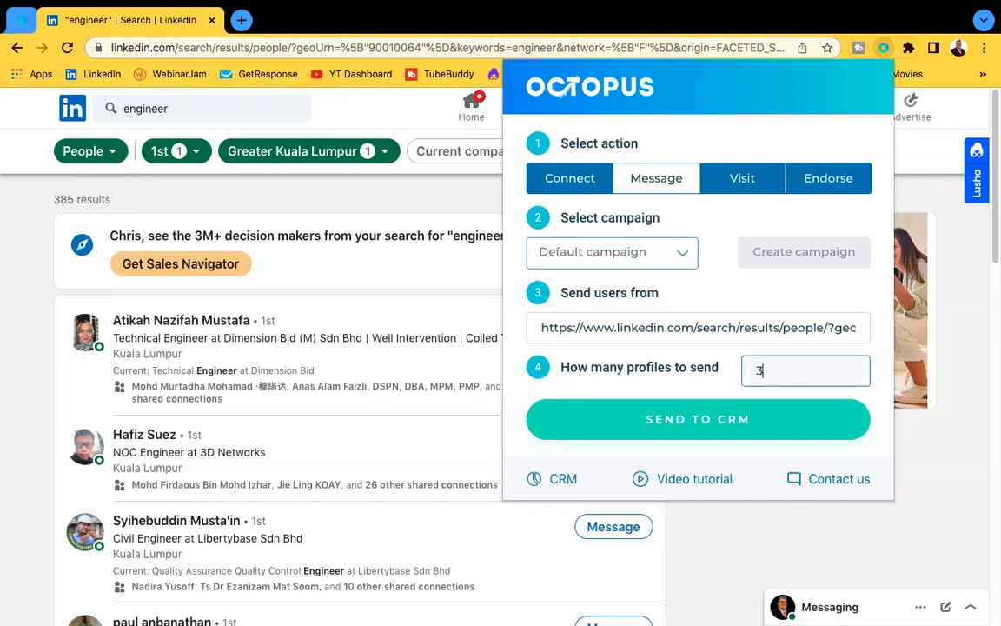
{"action": "type", "text": "85"}
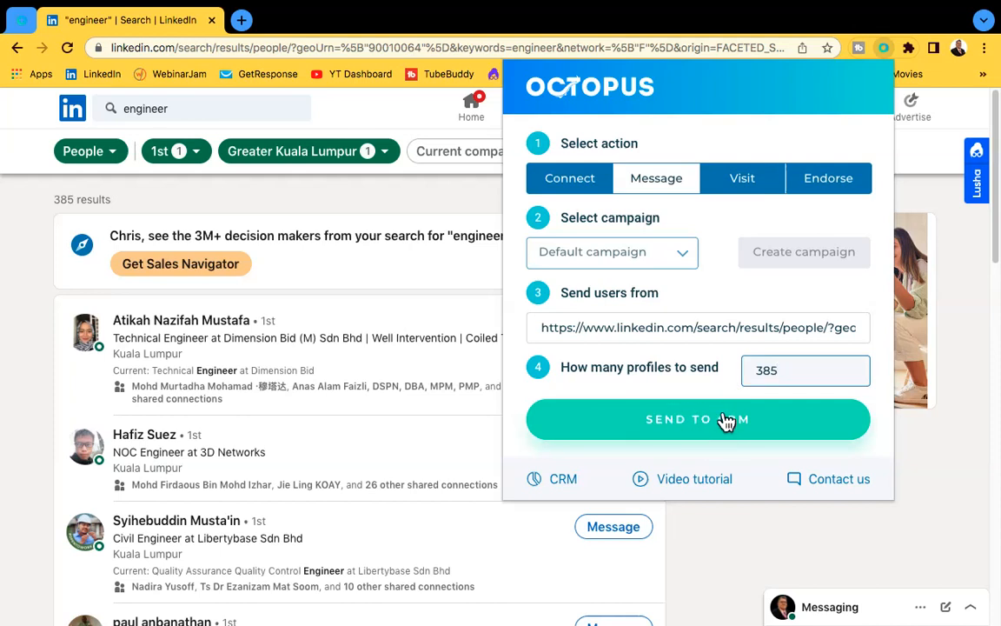
Return to the Octopus Message section, select the greeting line with the first-name placeholder, and review the message text.
{"action": "left_click", "coordinate": [11, 17]}
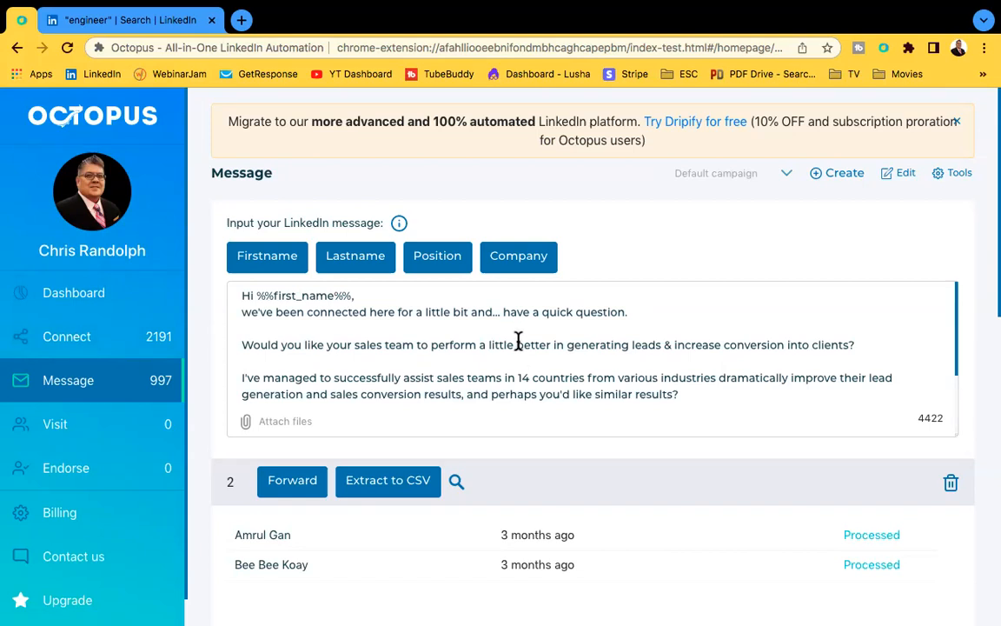
{"action": "left_click_drag", "start_coordinate": [360, 296], "coordinate": [235, 296]}
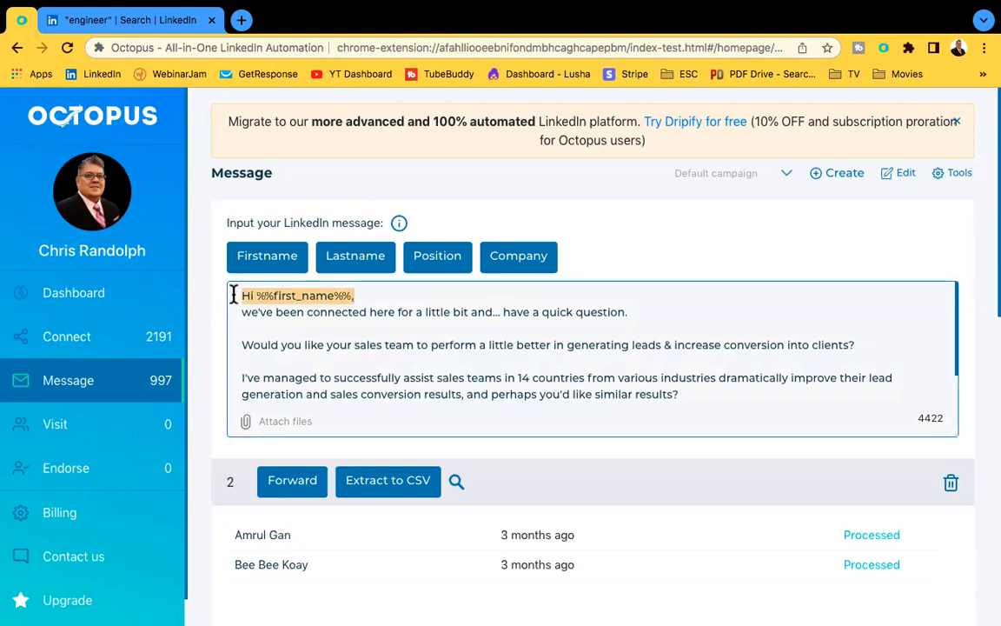
{"action": "scroll", "coordinate": [500, 367], "scroll_direction": "down", "scroll_amount": 1}
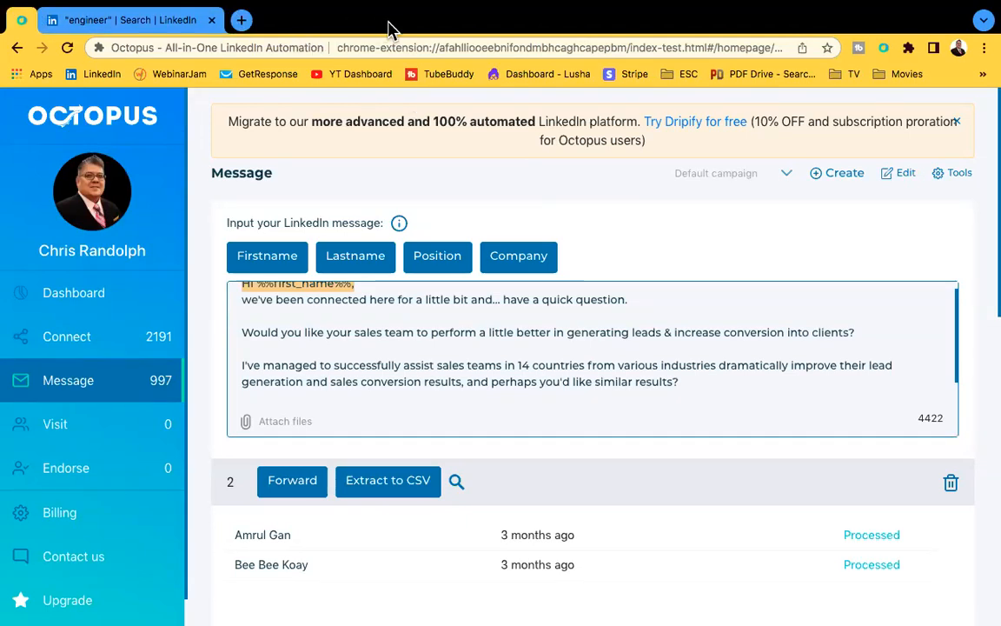
Take the browser out of full screen and minimise its window to show the desktop.
{"action": "mouse_move", "coordinate": [389, 13]}
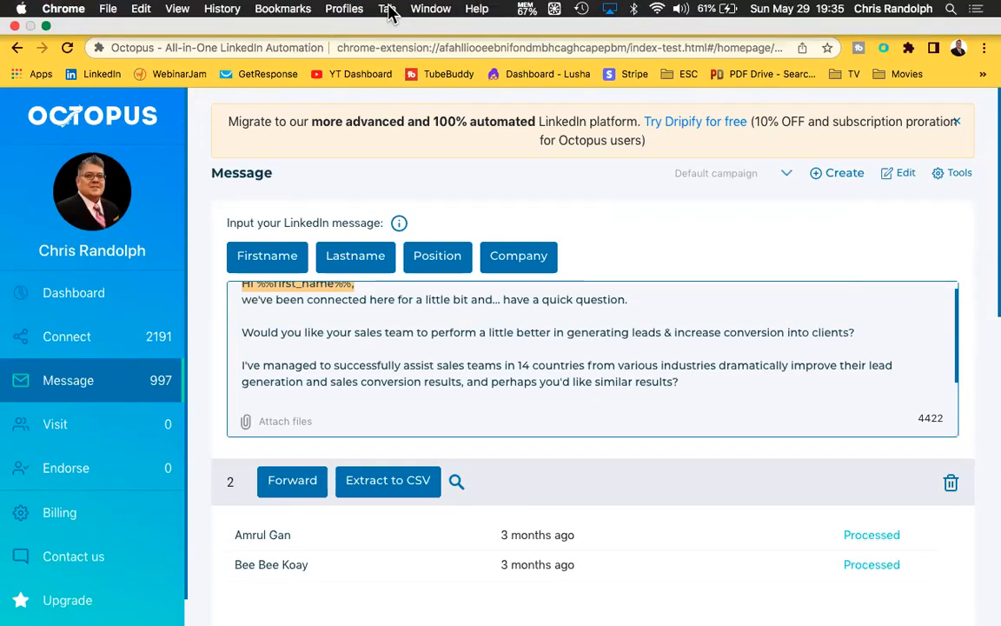
{"action": "left_click", "coordinate": [45, 27]}
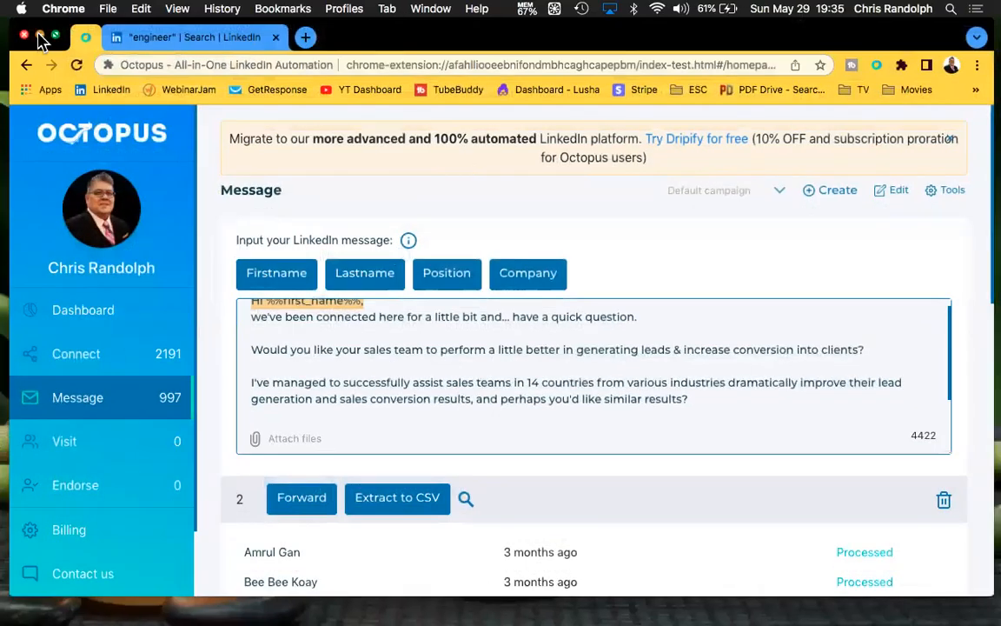
{"action": "left_click", "coordinate": [40, 36]}
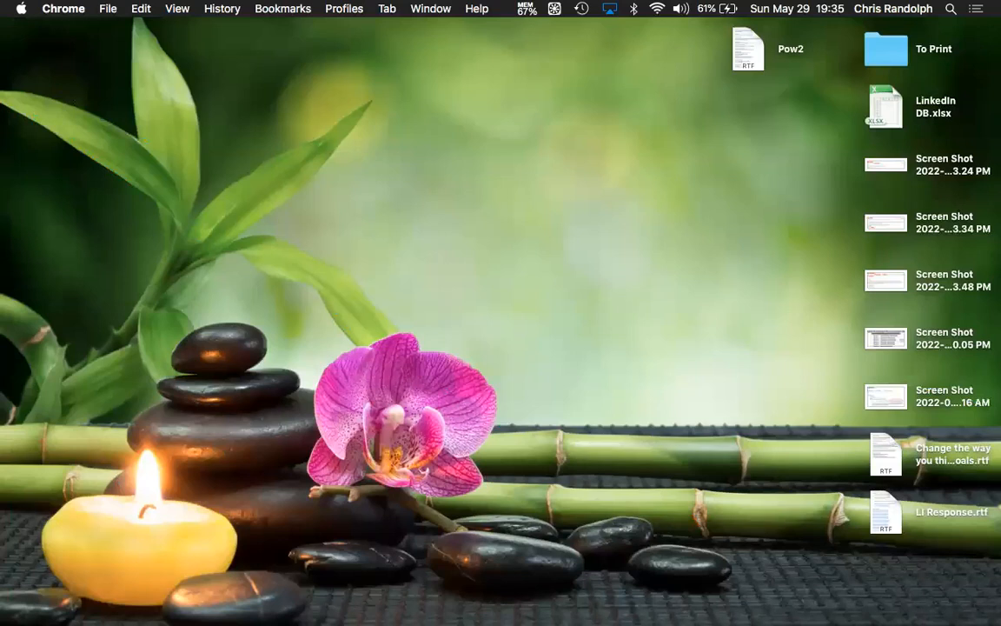